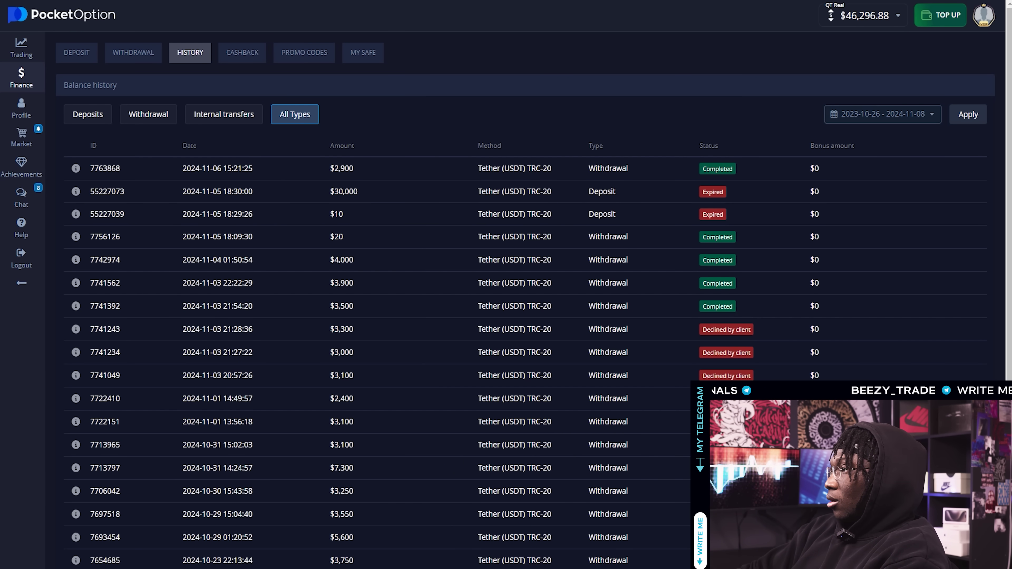
# Open the trading page for EUR/USD and show the list of closed trades.
pyautogui.click(23, 59)
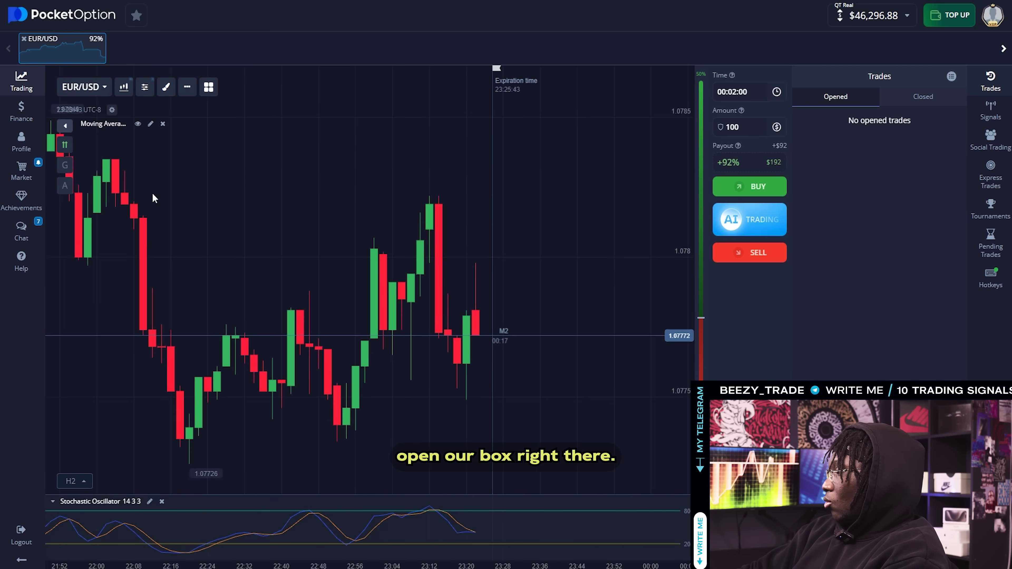
pyautogui.click(951, 102)
pyautogui.scroll(-10, 400, 303)
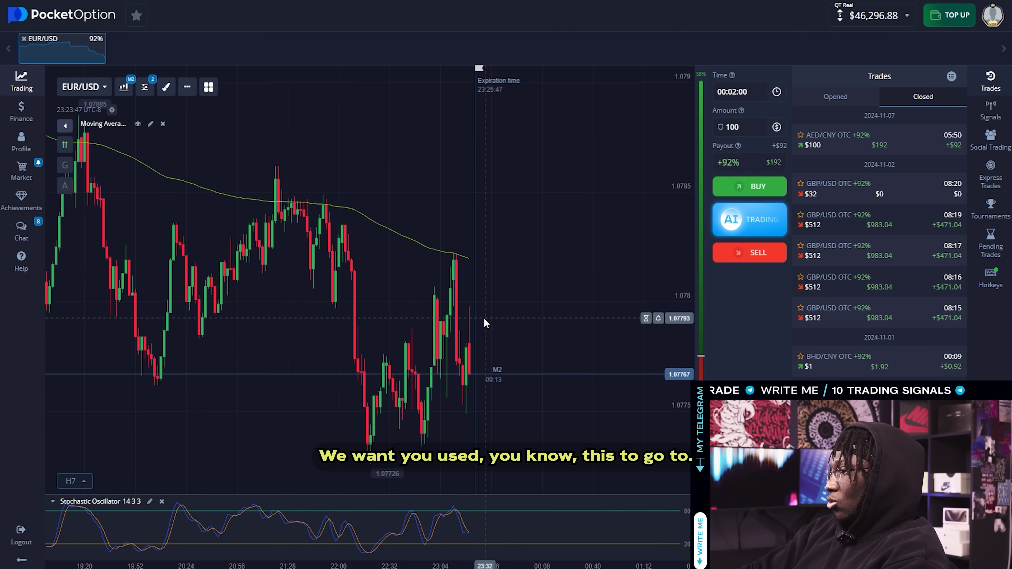
# Examine the earlier EUR/USD price history on the M2 chart for trend direction and patterns.
pyautogui.moveTo(396, 288); pyautogui.dragTo(458, 290)
pyautogui.moveTo(171, 292); pyautogui.dragTo(422, 295)
pyautogui.moveTo(210, 295); pyautogui.dragTo(538, 293)
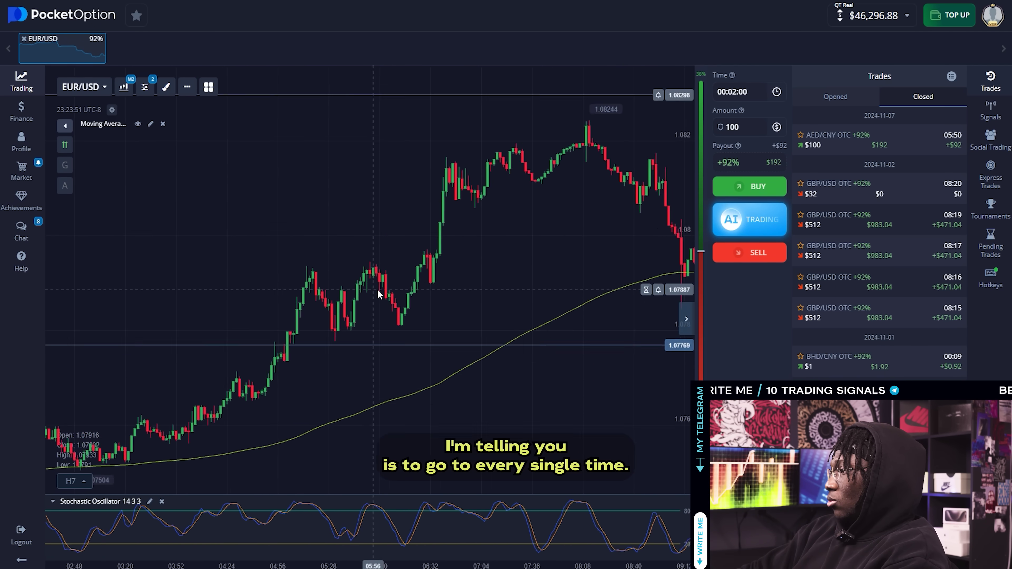
pyautogui.moveTo(255, 294); pyautogui.dragTo(466, 294)
pyautogui.moveTo(188, 294); pyautogui.dragTo(500, 293)
pyautogui.moveTo(196, 293); pyautogui.dragTo(478, 294)
pyautogui.moveTo(196, 294); pyautogui.dragTo(19, 279)
pyautogui.moveTo(478, 279); pyautogui.dragTo(179, 267)
pyautogui.moveTo(506, 260); pyautogui.dragTo(135, 266)
pyautogui.hscroll(10, 135, 270)
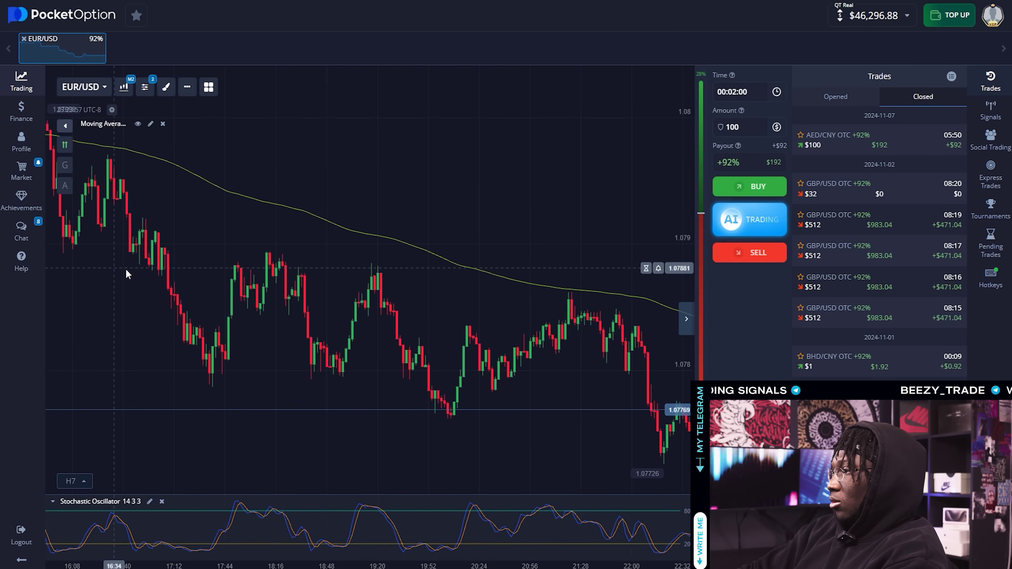
# Set the chart's time frame to M15 and widen the visible range of candles.
pyautogui.click(125, 88)
pyautogui.click(200, 235)
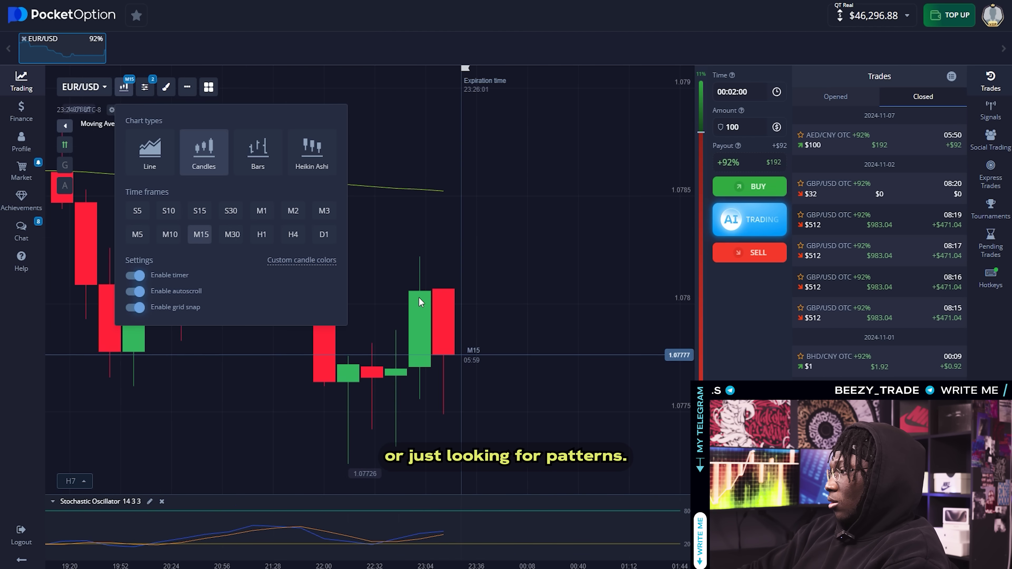
pyautogui.scroll(-3, 268, 410)
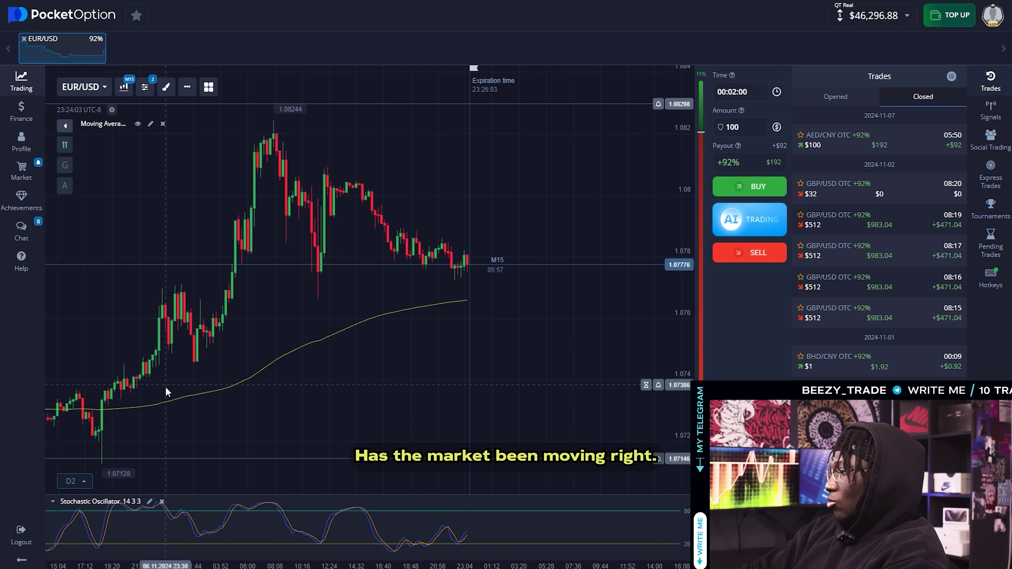
# Add a horizontal line and place it on the highest swing high before the sharp drop, at 1.09372.
pyautogui.moveTo(165, 386); pyautogui.dragTo(384, 388)
pyautogui.moveTo(120, 389); pyautogui.dragTo(474, 378)
pyautogui.moveTo(311, 347); pyautogui.dragTo(641, 339)
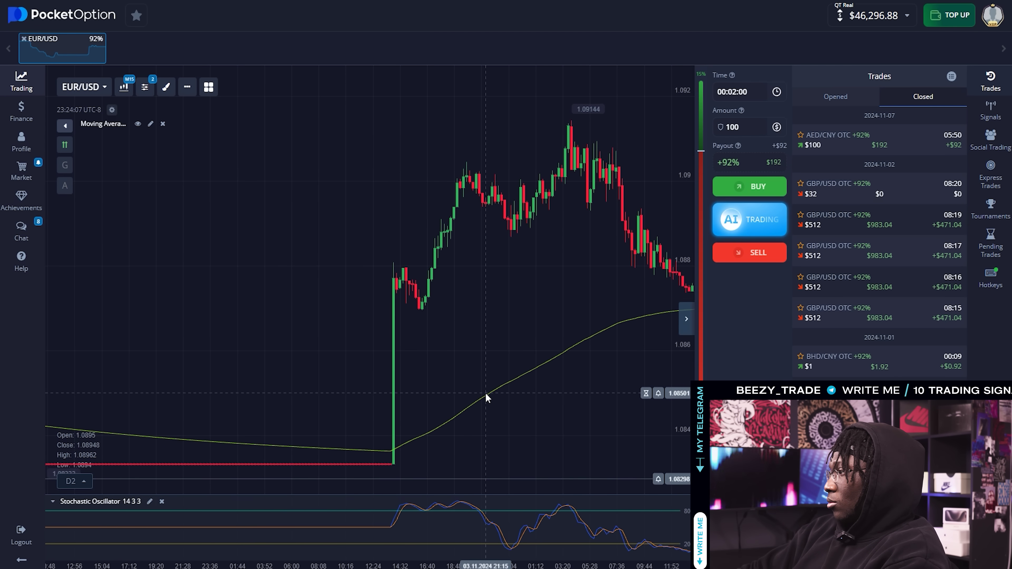
pyautogui.moveTo(485, 392); pyautogui.dragTo(247, 373)
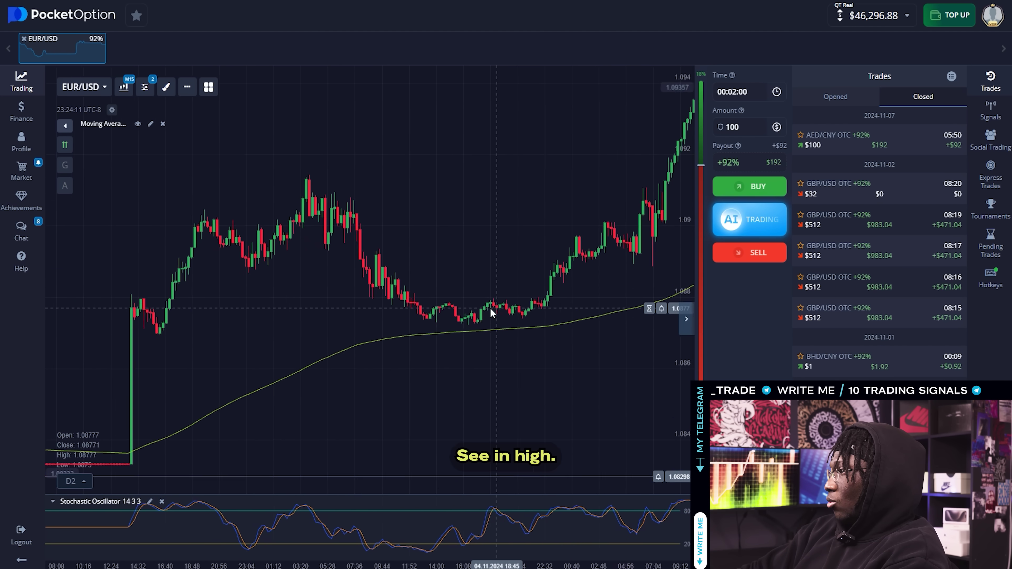
pyautogui.moveTo(487, 312); pyautogui.dragTo(210, 314)
pyautogui.moveTo(366, 300); pyautogui.dragTo(264, 304)
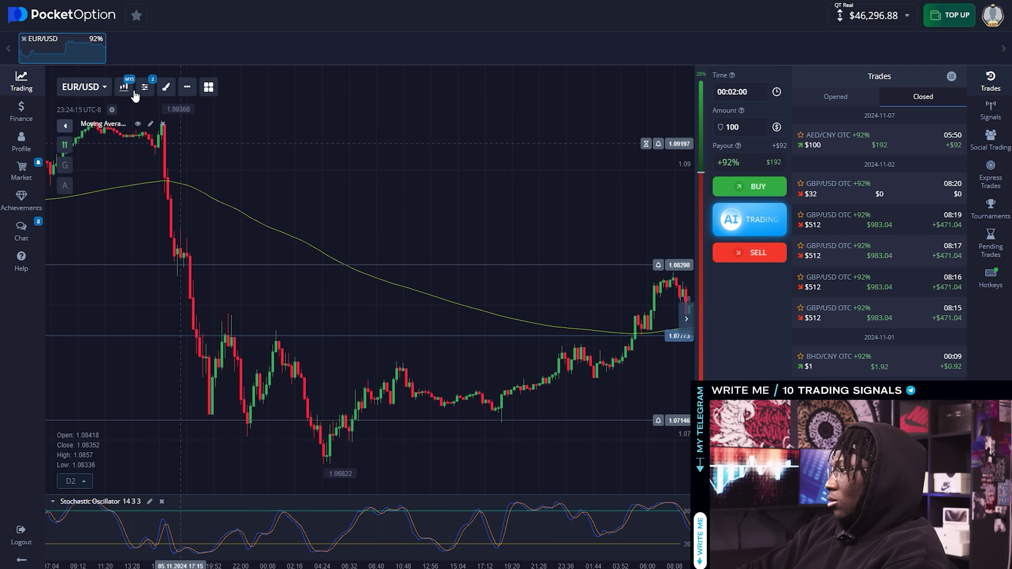
pyautogui.click(167, 93)
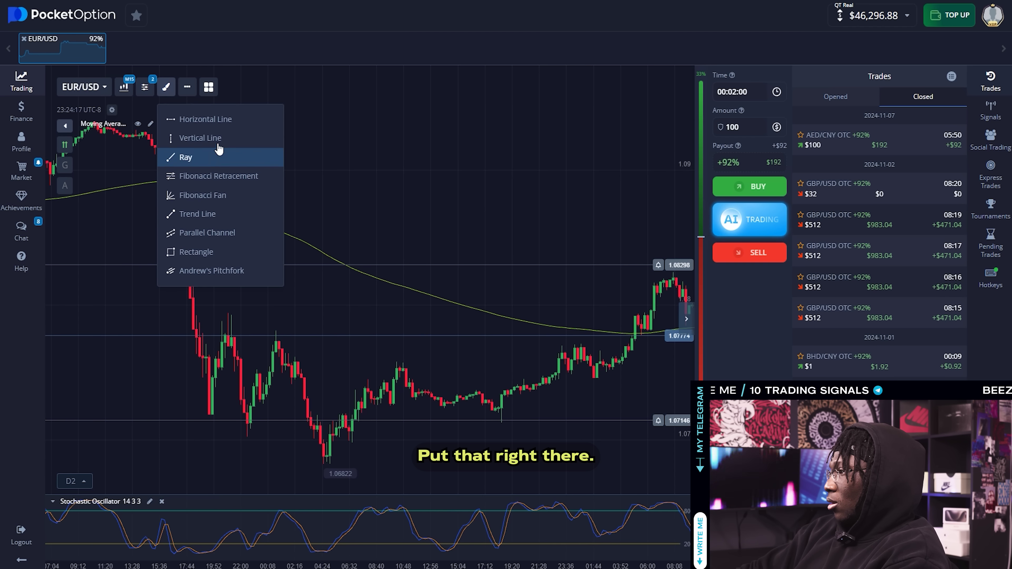
pyautogui.click(219, 119)
pyautogui.click(370, 292)
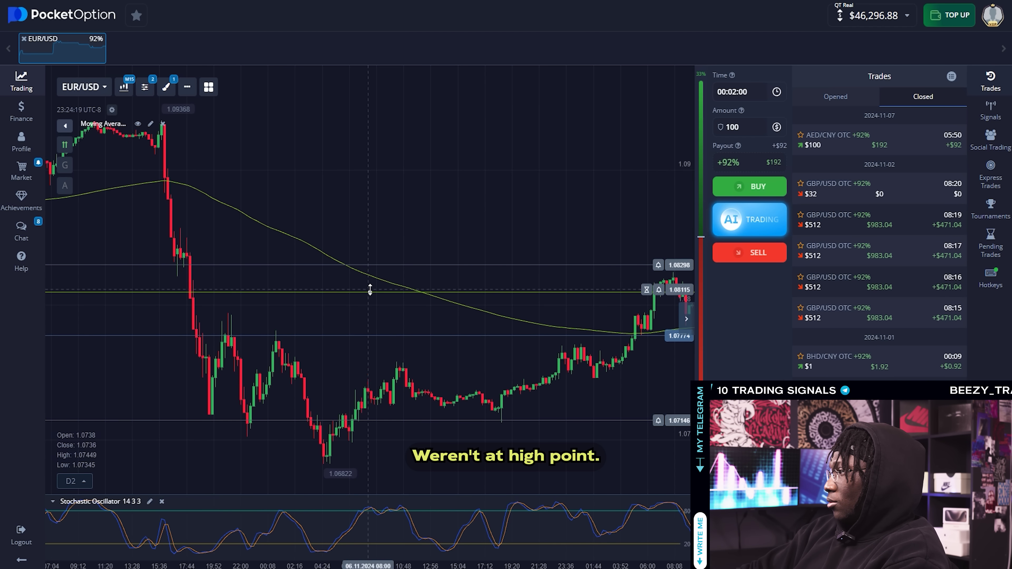
pyautogui.moveTo(369, 290)
pyautogui.mouseDown()
pyautogui.moveTo(331, 229)
pyautogui.moveTo(323, 125)
pyautogui.mouseUp()
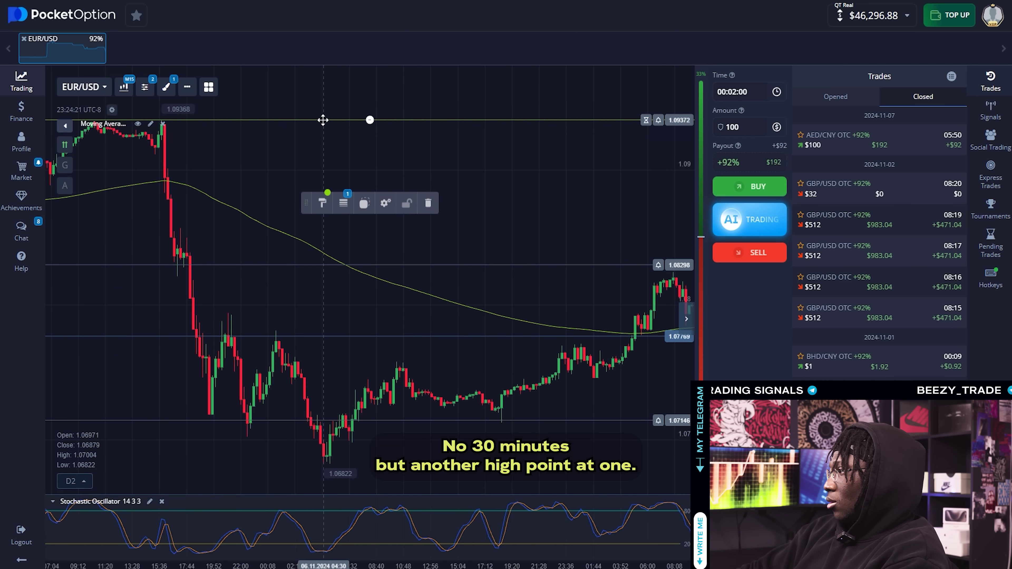
# Add a second horizontal line and place it on the lowest swing low after the sharp drop, at 1.06822.
pyautogui.moveTo(495, 343); pyautogui.dragTo(98, 307)
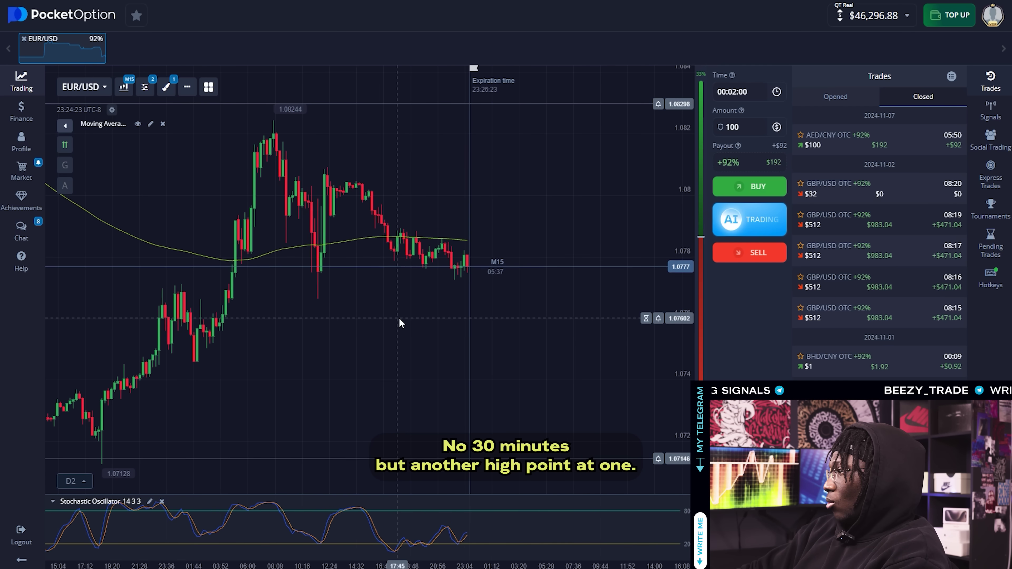
pyautogui.moveTo(437, 307); pyautogui.dragTo(598, 299)
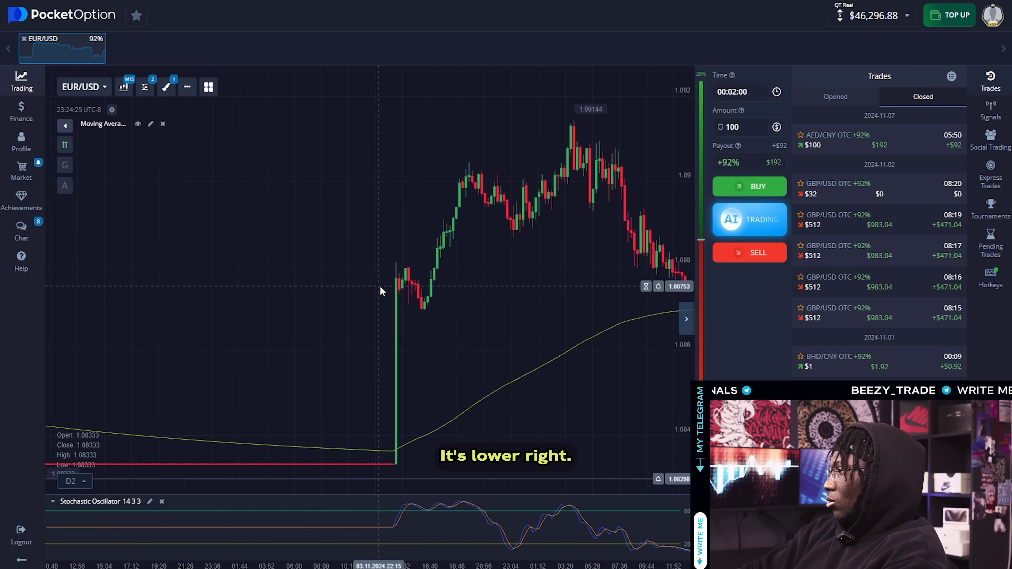
pyautogui.moveTo(476, 248); pyautogui.dragTo(304, 255)
pyautogui.moveTo(506, 311); pyautogui.dragTo(360, 311)
pyautogui.moveTo(391, 408); pyautogui.dragTo(159, 361)
pyautogui.moveTo(370, 341); pyautogui.dragTo(179, 330)
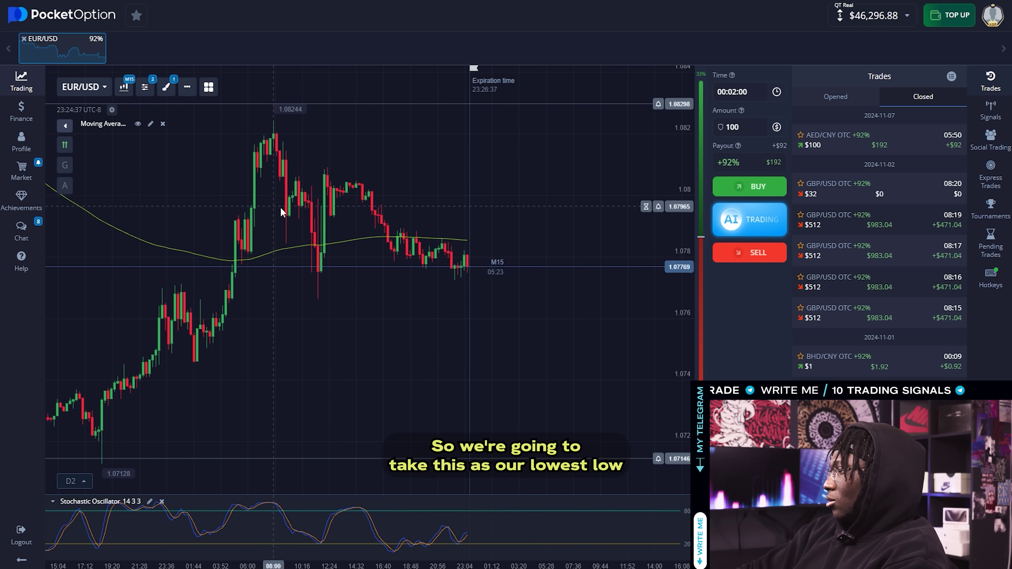
pyautogui.moveTo(279, 207); pyautogui.dragTo(566, 384)
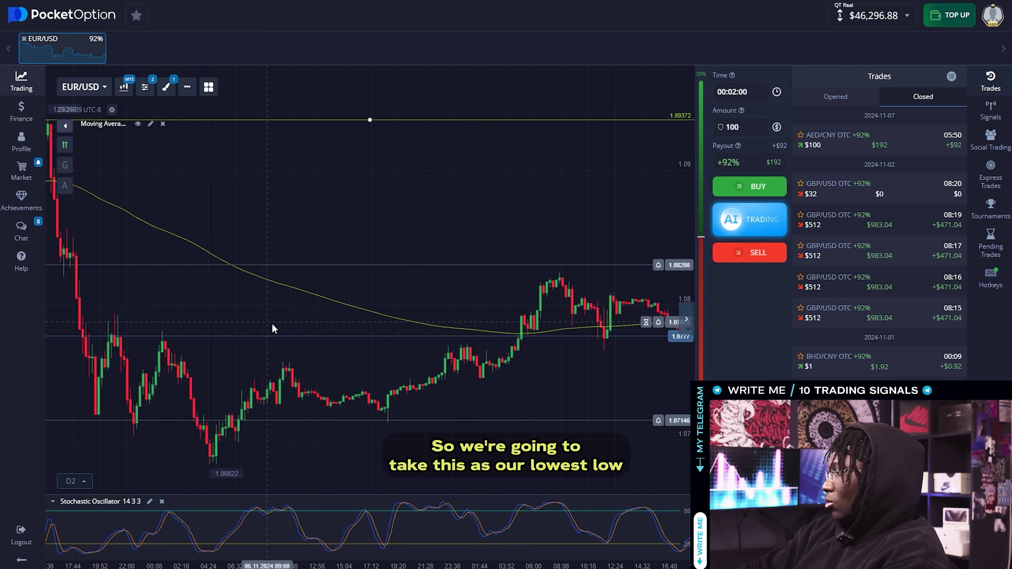
pyautogui.moveTo(272, 325); pyautogui.dragTo(578, 319)
pyautogui.moveTo(160, 317); pyautogui.dragTo(402, 280)
pyautogui.moveTo(470, 281); pyautogui.dragTo(64, 233)
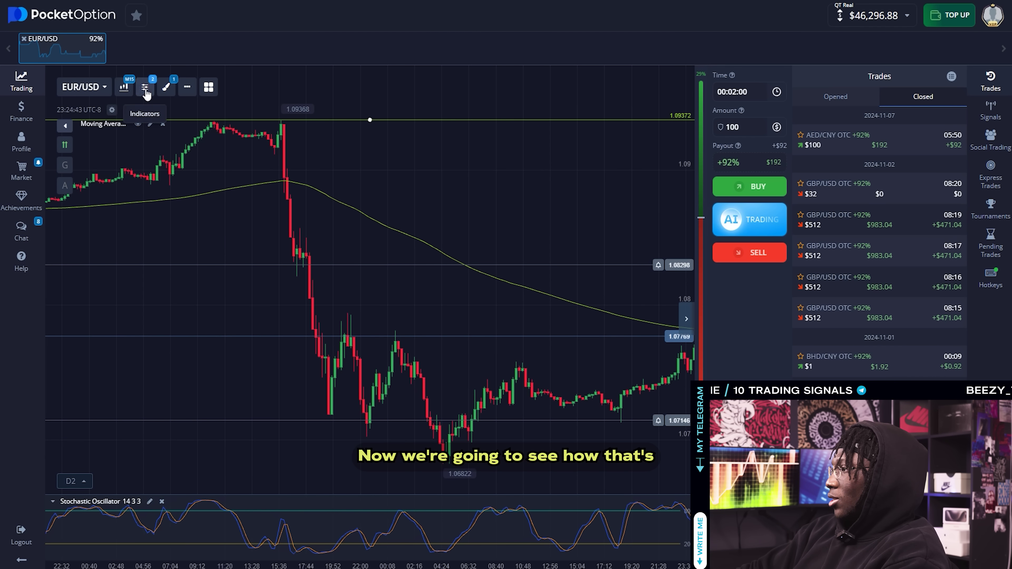
pyautogui.click(164, 90)
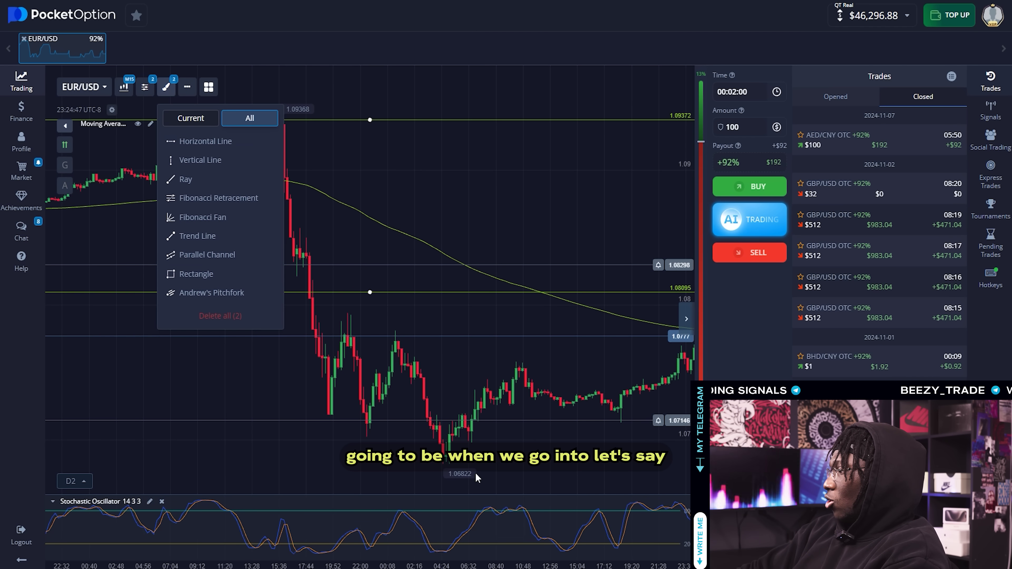
pyautogui.moveTo(371, 292); pyautogui.dragTo(426, 445)
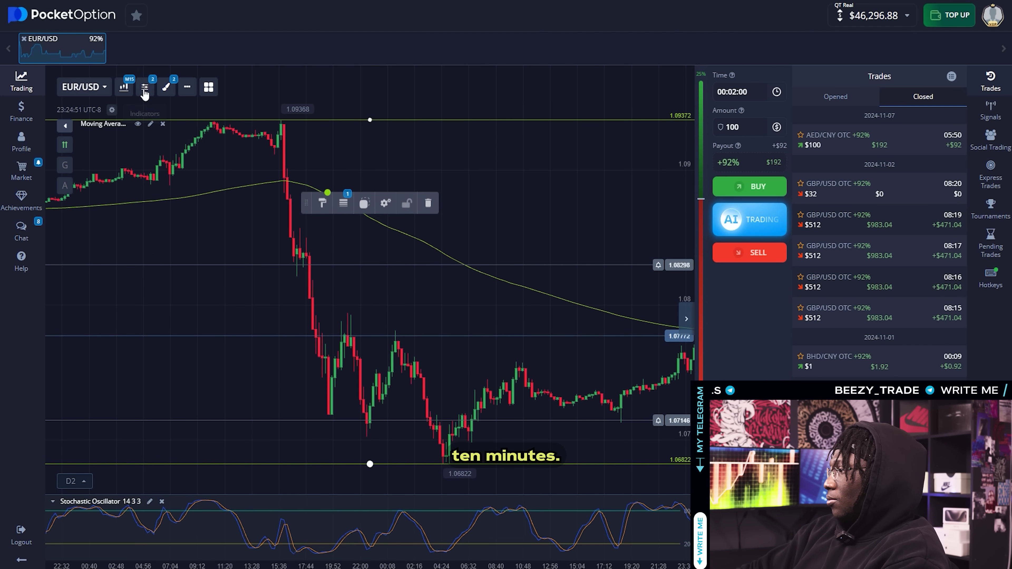
# Set the chart's time frame to M10 and compare the price swings with the two horizontal lines.
pyautogui.click(125, 87)
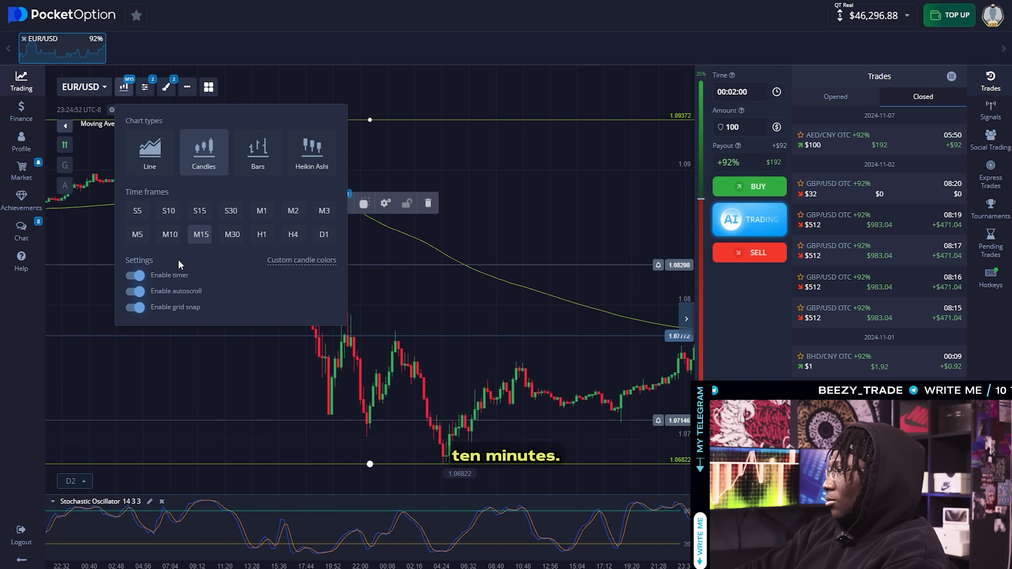
pyautogui.click(171, 235)
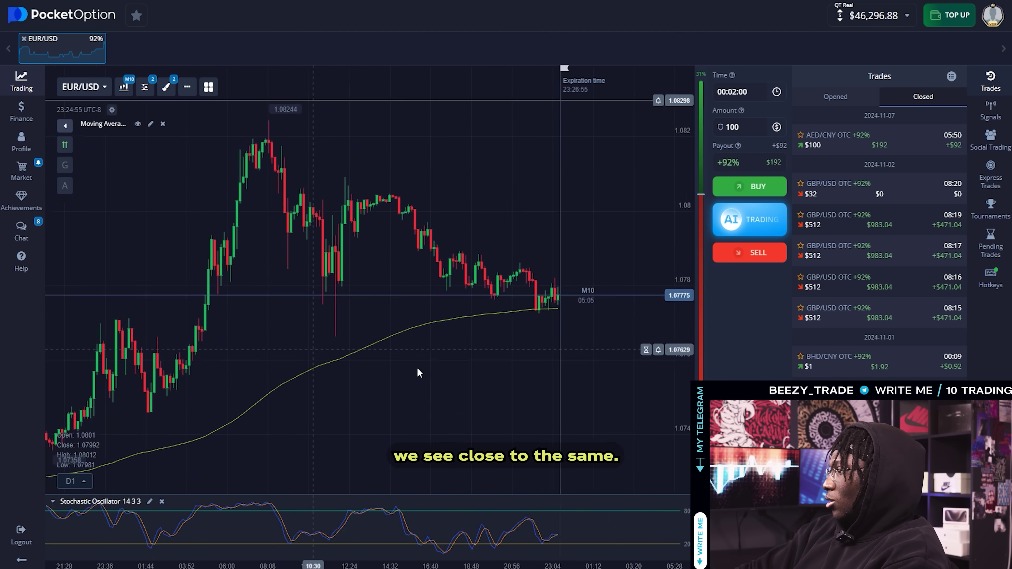
pyautogui.moveTo(417, 369); pyautogui.dragTo(541, 392)
pyautogui.moveTo(285, 375); pyautogui.dragTo(578, 402)
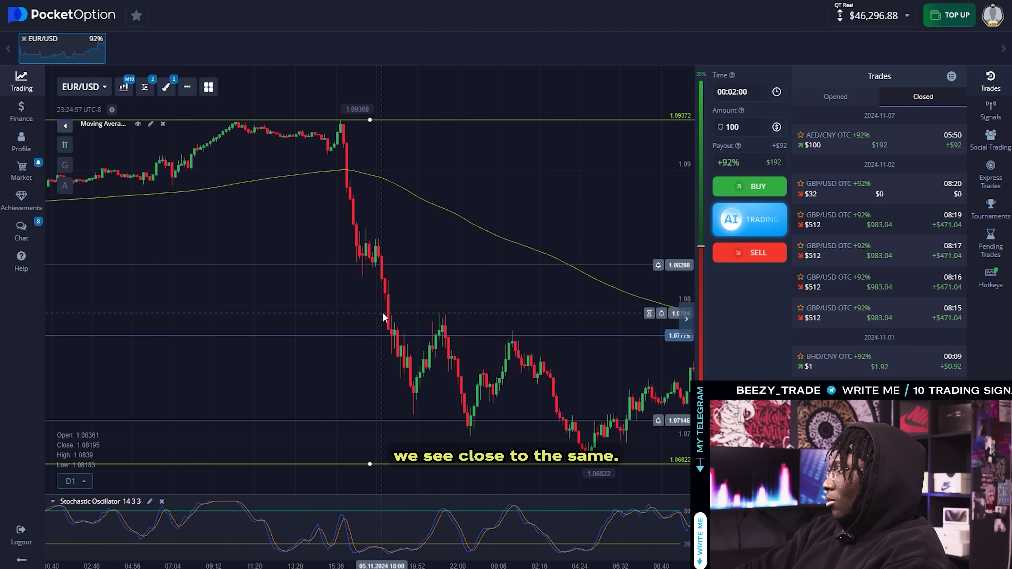
pyautogui.moveTo(438, 267); pyautogui.dragTo(269, 208)
pyautogui.moveTo(499, 368); pyautogui.dragTo(34, 302)
pyautogui.moveTo(504, 310); pyautogui.dragTo(346, 362)
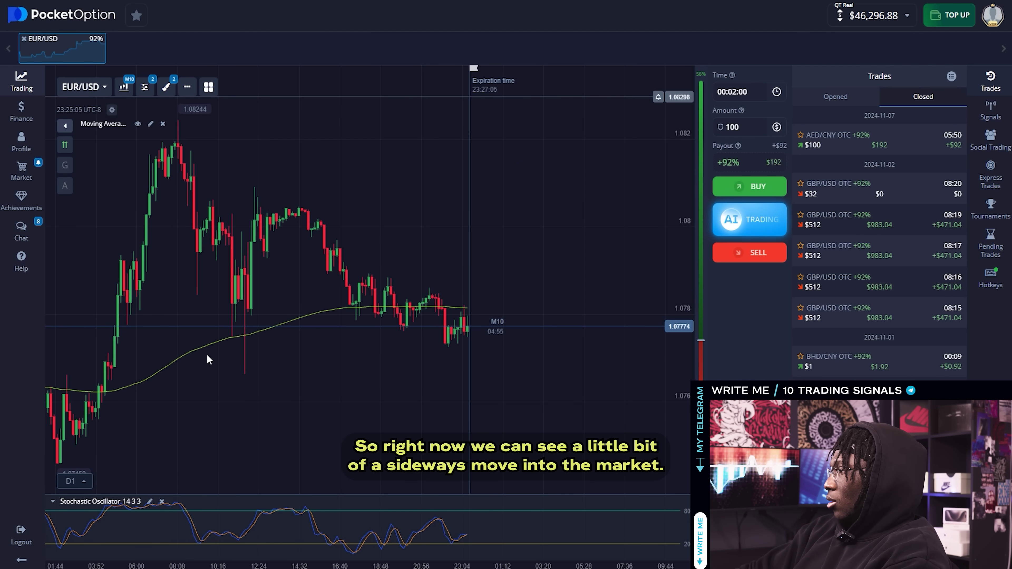
# Review the latest M10 price moves around the moving average for a possible entry point.
pyautogui.moveTo(199, 356); pyautogui.dragTo(351, 351)
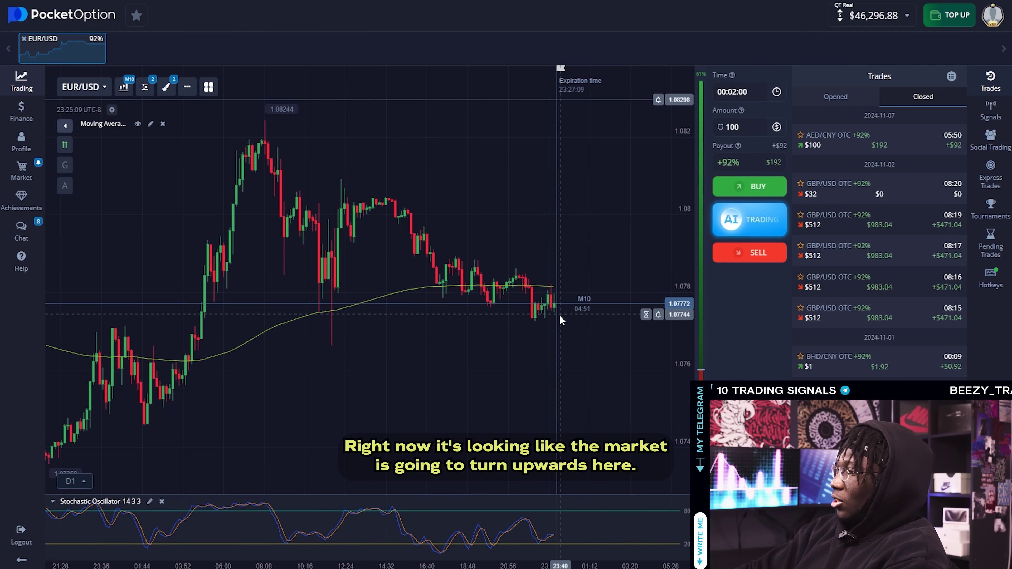
pyautogui.moveTo(490, 396); pyautogui.dragTo(453, 405)
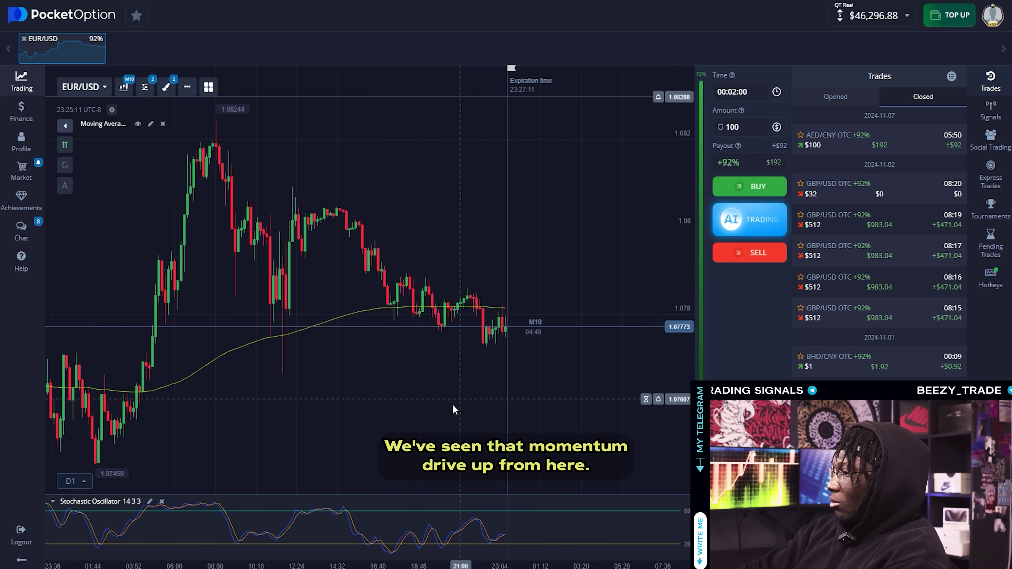
pyautogui.moveTo(233, 394); pyautogui.dragTo(438, 404)
pyautogui.moveTo(81, 421); pyautogui.dragTo(174, 425)
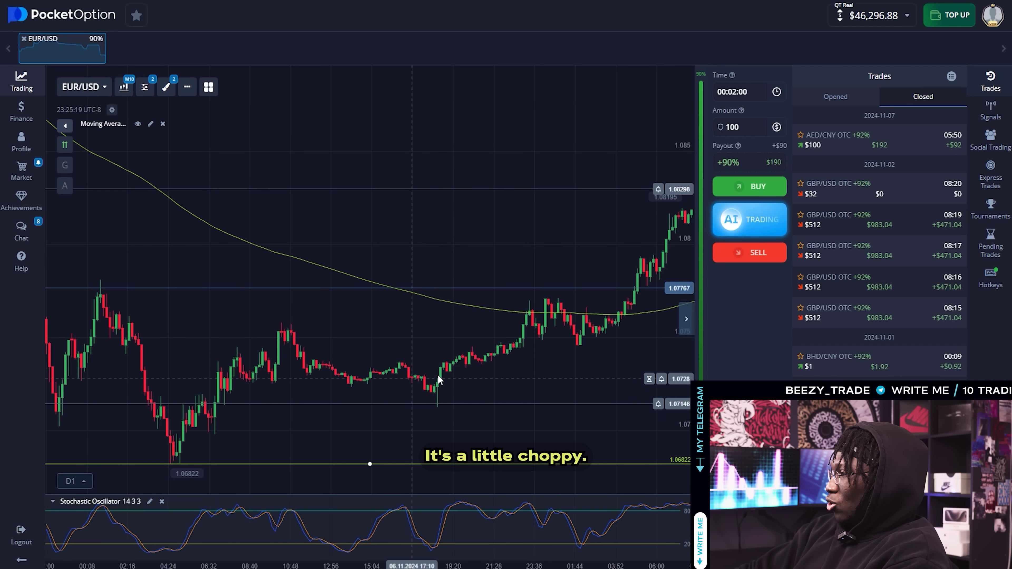
pyautogui.moveTo(603, 323); pyautogui.dragTo(345, 366)
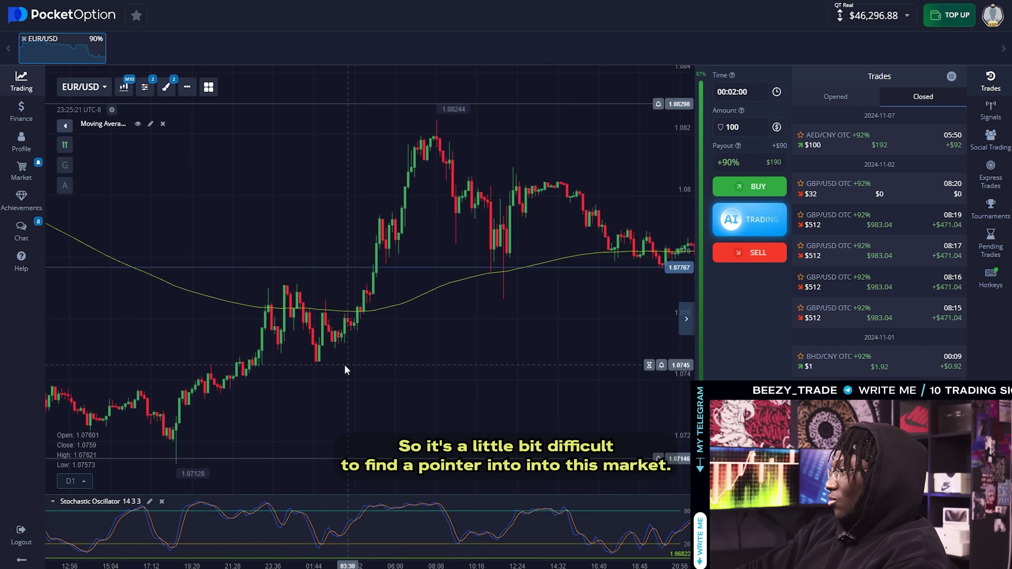
pyautogui.moveTo(556, 298); pyautogui.dragTo(323, 350)
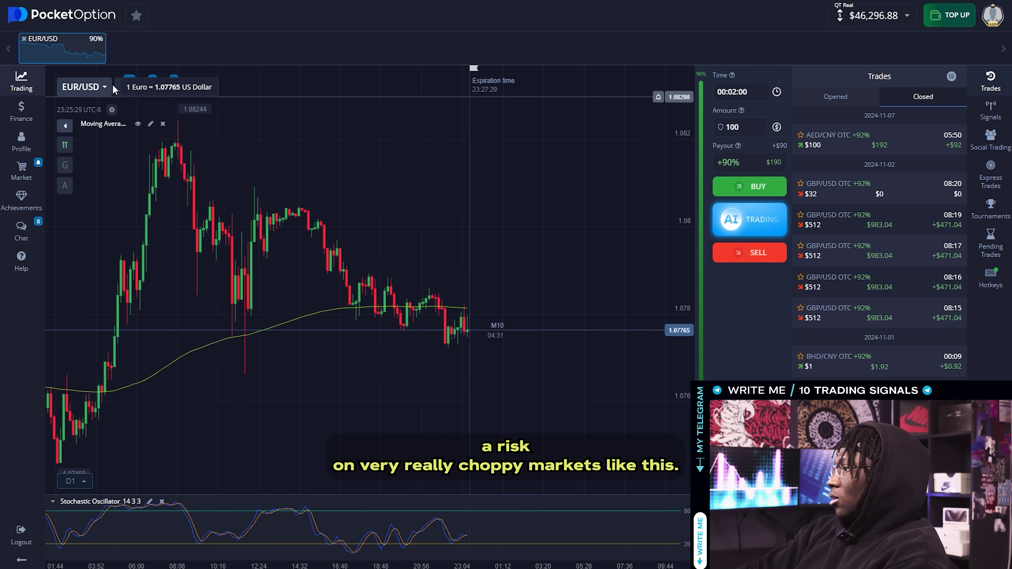
# Set the chart's time frame to M2 and examine the recent candles and swings for an entry.
pyautogui.click(124, 87)
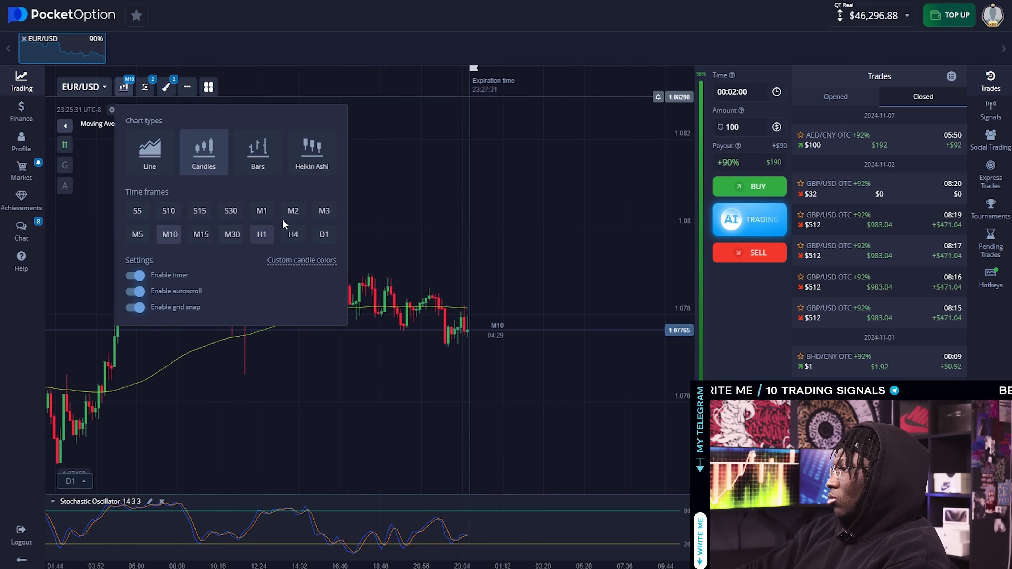
pyautogui.click(298, 213)
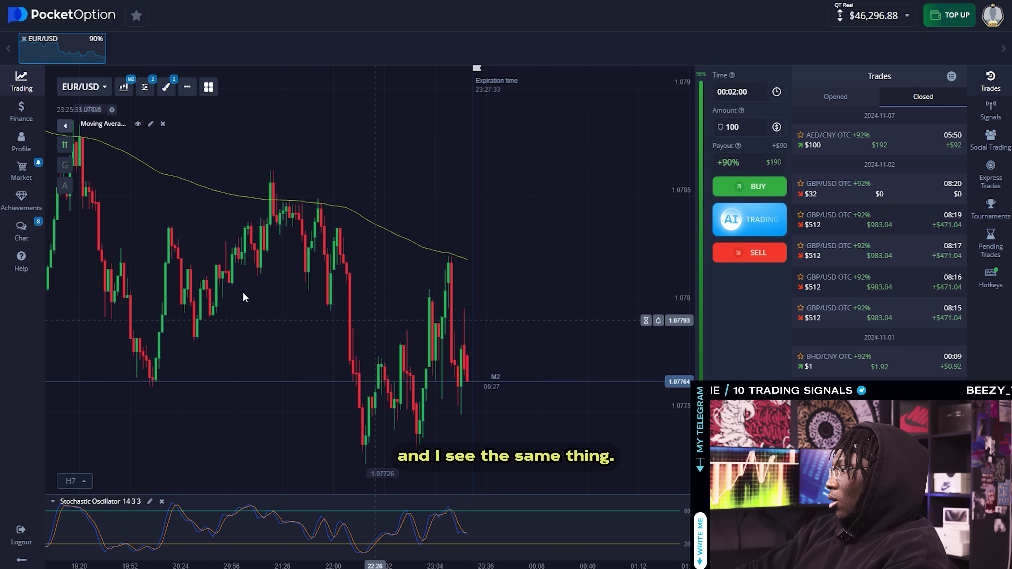
pyautogui.moveTo(342, 291); pyautogui.dragTo(692, 321)
pyautogui.moveTo(191, 305); pyautogui.dragTo(564, 309)
pyautogui.hscroll(10, 445, 300)
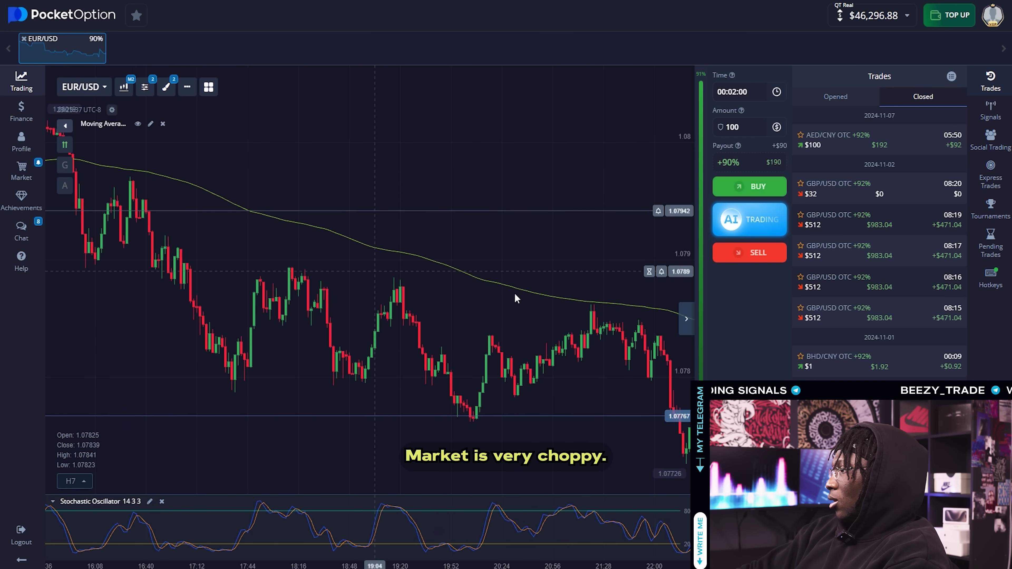
pyautogui.hscroll(2, 432, 293)
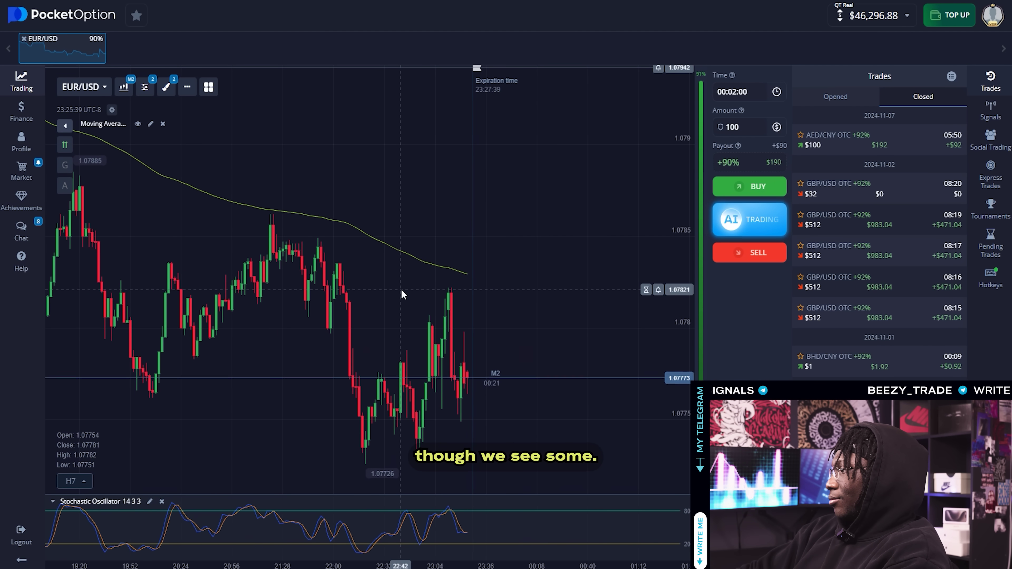
pyautogui.scroll(5, 515, 371)
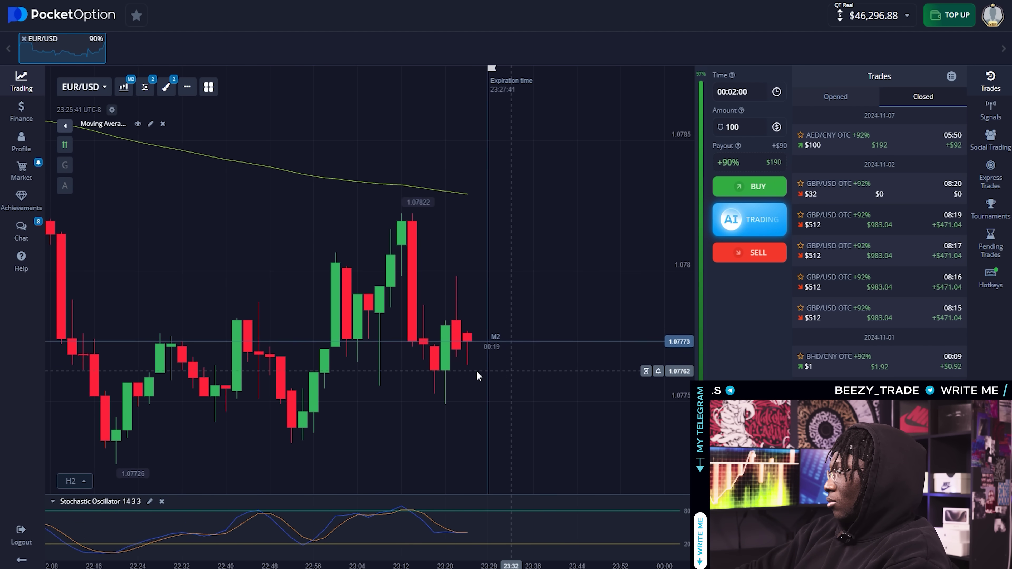
pyautogui.scroll(-5, 474, 372)
pyautogui.scroll(3, 448, 372)
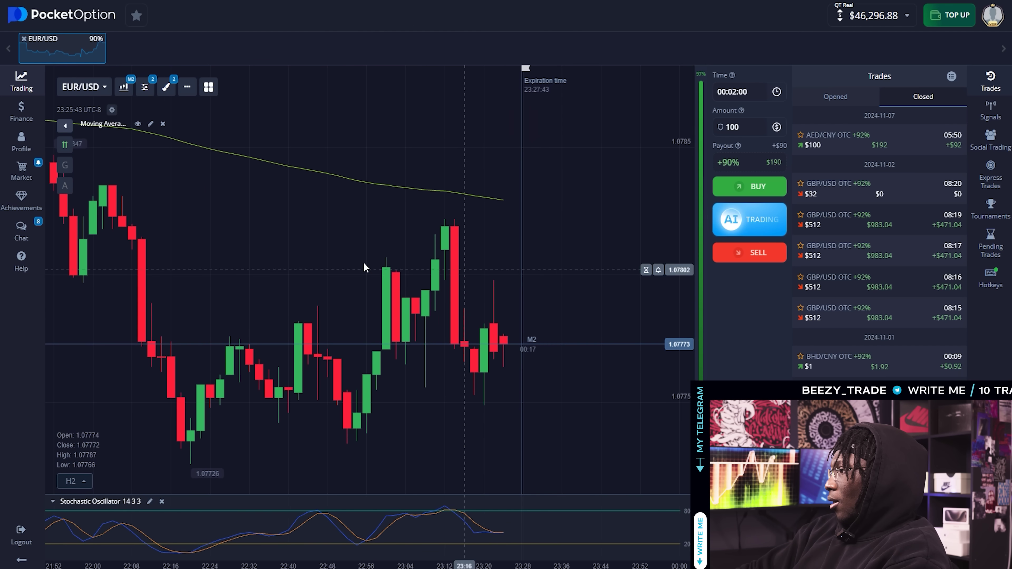
pyautogui.scroll(-4, 256, 373)
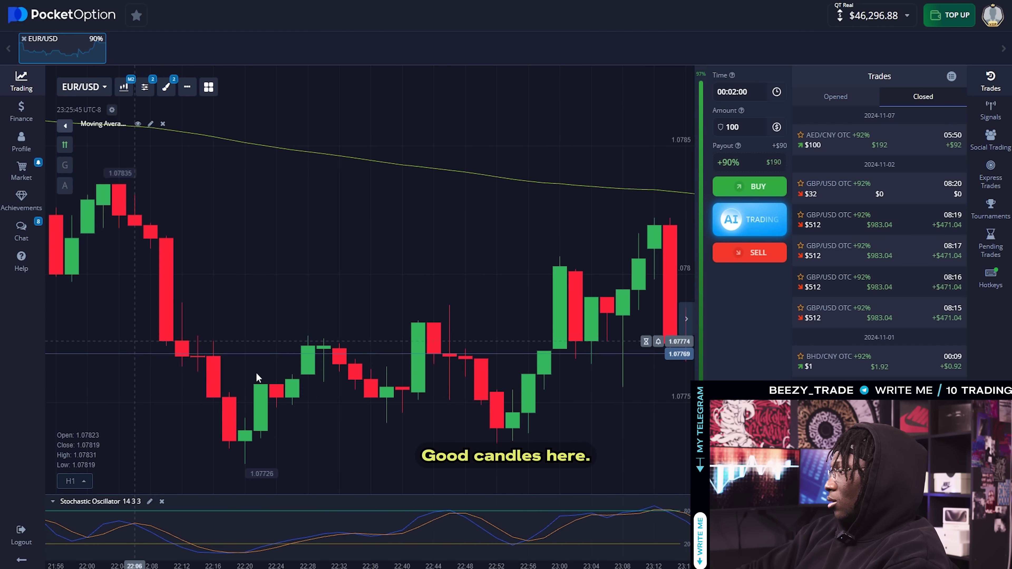
# Examine the latest EUR/USD M2 candles after the sharp drop to judge whether an entry makes sense.
pyautogui.moveTo(156, 373); pyautogui.dragTo(202, 367)
pyautogui.moveTo(574, 373); pyautogui.dragTo(566, 373)
pyautogui.scroll(5, 361, 361)
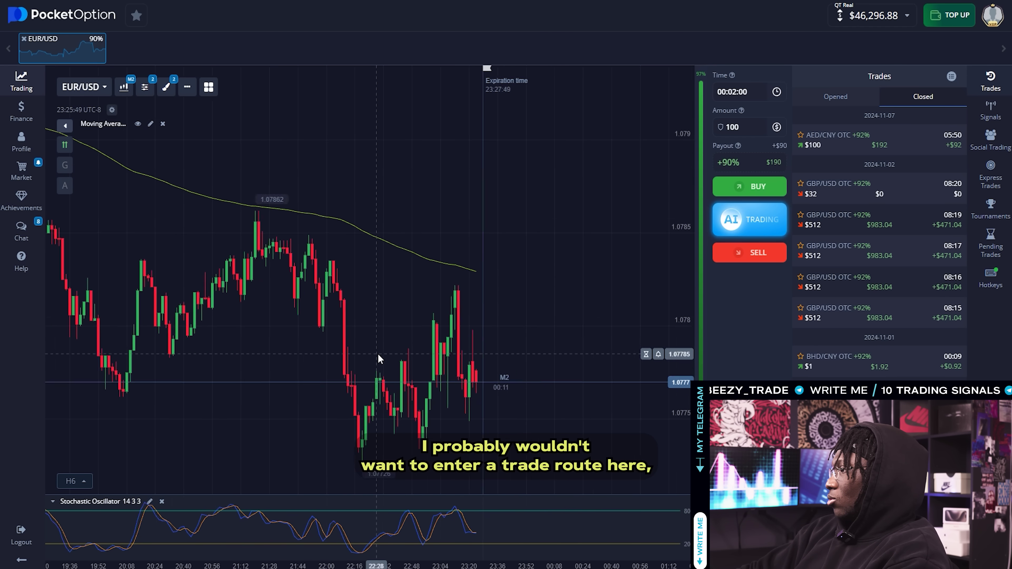
pyautogui.scroll(-3, 359, 379)
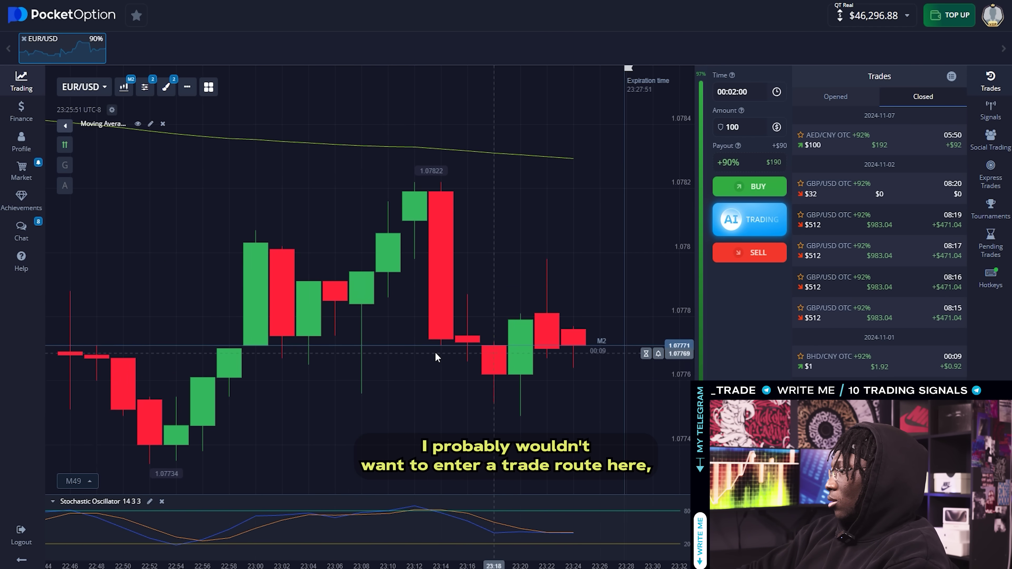
pyautogui.scroll(-2, 183, 360)
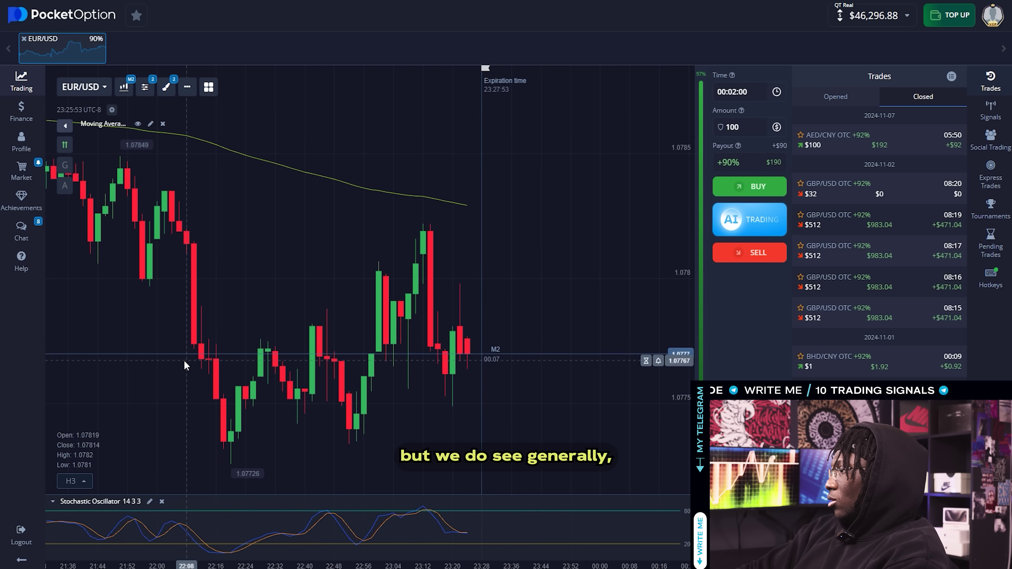
# Review the earlier EUR/USD M2 swings around the moving average and compare their direction changes with the latest candles.
pyautogui.moveTo(100, 373); pyautogui.dragTo(473, 417)
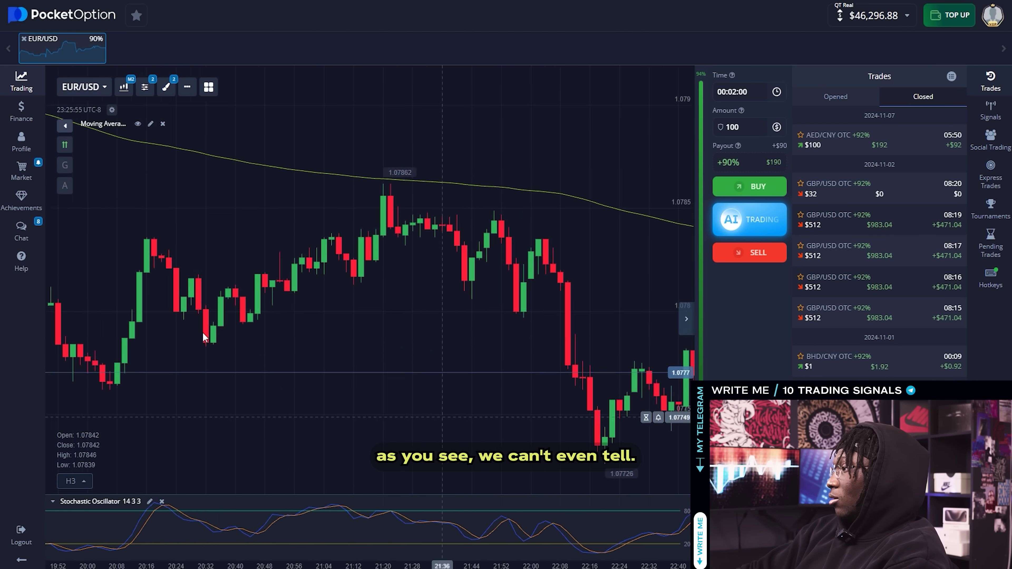
pyautogui.moveTo(168, 335); pyautogui.dragTo(456, 383)
pyautogui.moveTo(205, 345); pyautogui.dragTo(357, 359)
pyautogui.scroll(-2, 358, 360)
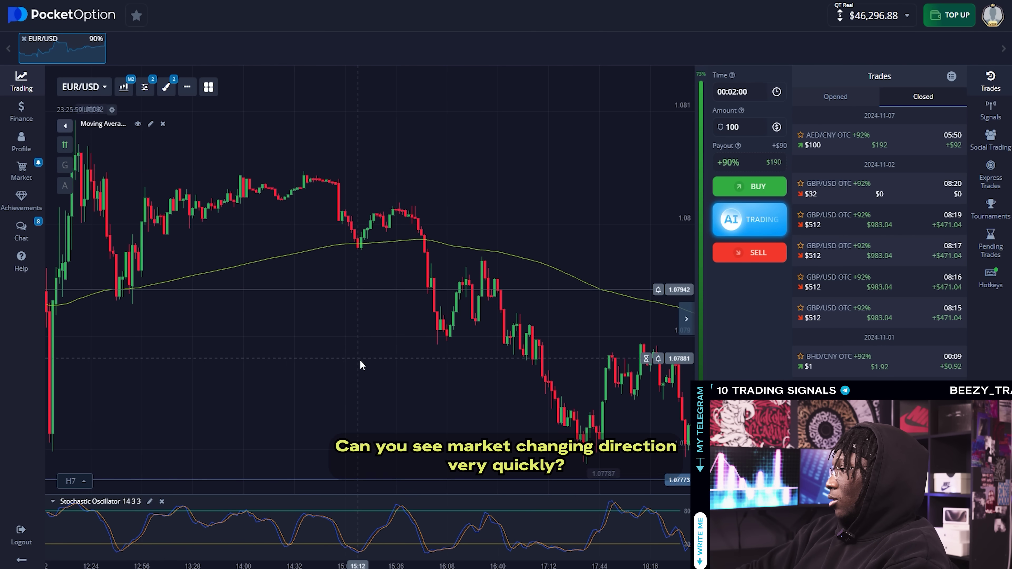
pyautogui.moveTo(418, 366); pyautogui.dragTo(309, 360)
pyautogui.hscroll(10, 347, 371)
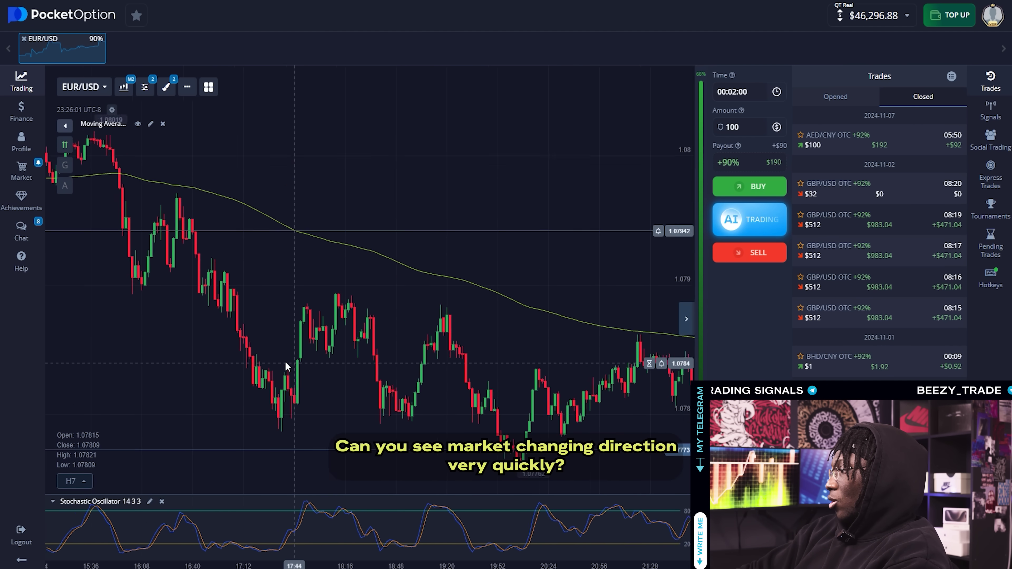
pyautogui.hscroll(4, 355, 384)
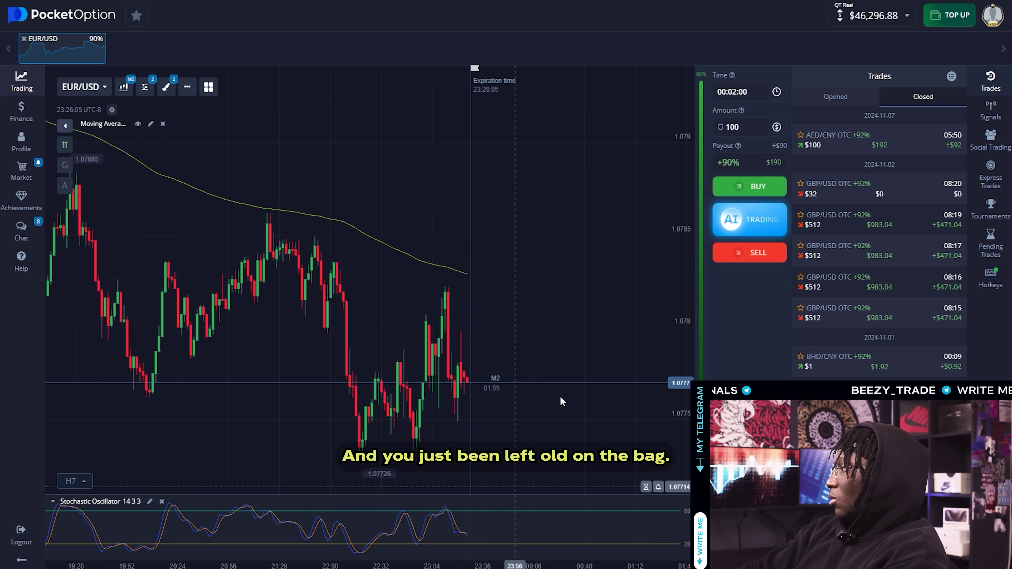
pyautogui.scroll(5, 428, 420)
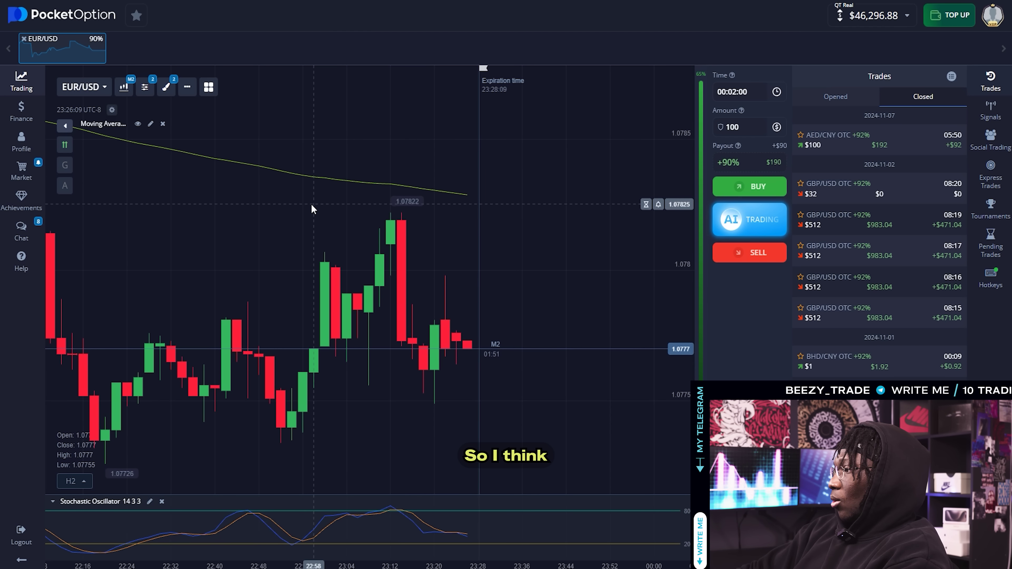
# Switch the chart to the EUR/AUD currency pair and check its earlier and latest price moves.
pyautogui.click(84, 87)
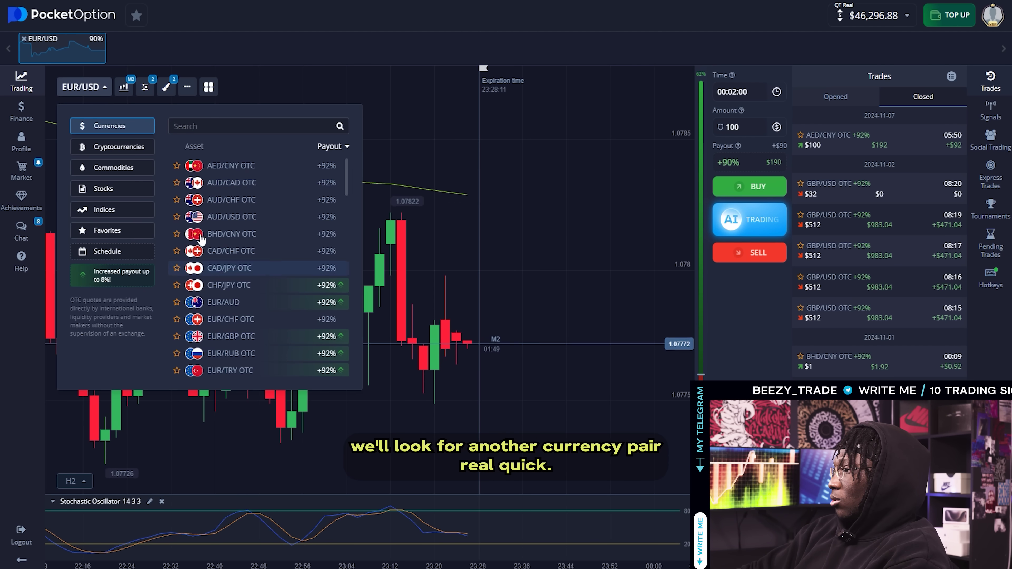
pyautogui.scroll(-10, 221, 279)
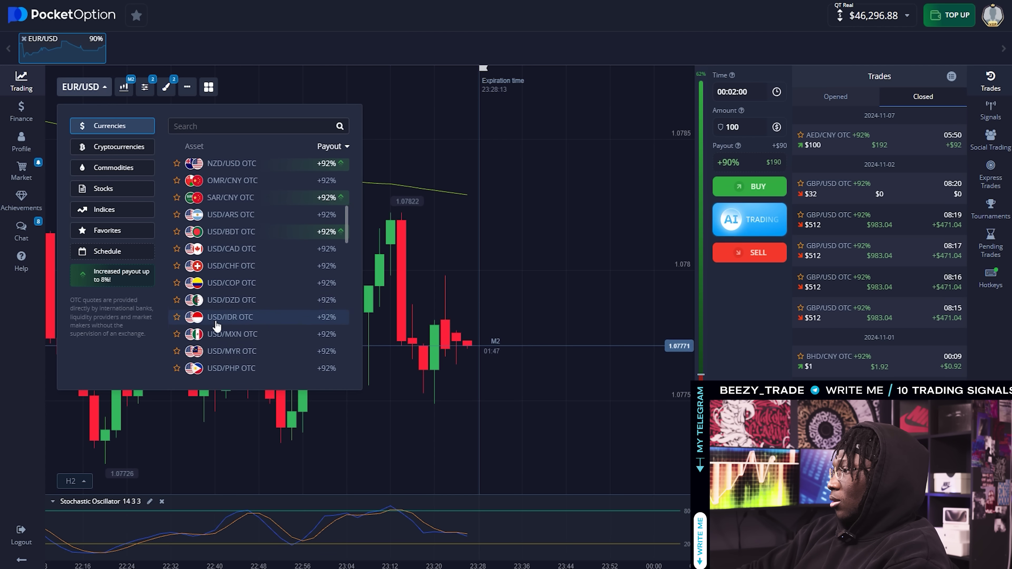
pyautogui.scroll(10, 222, 346)
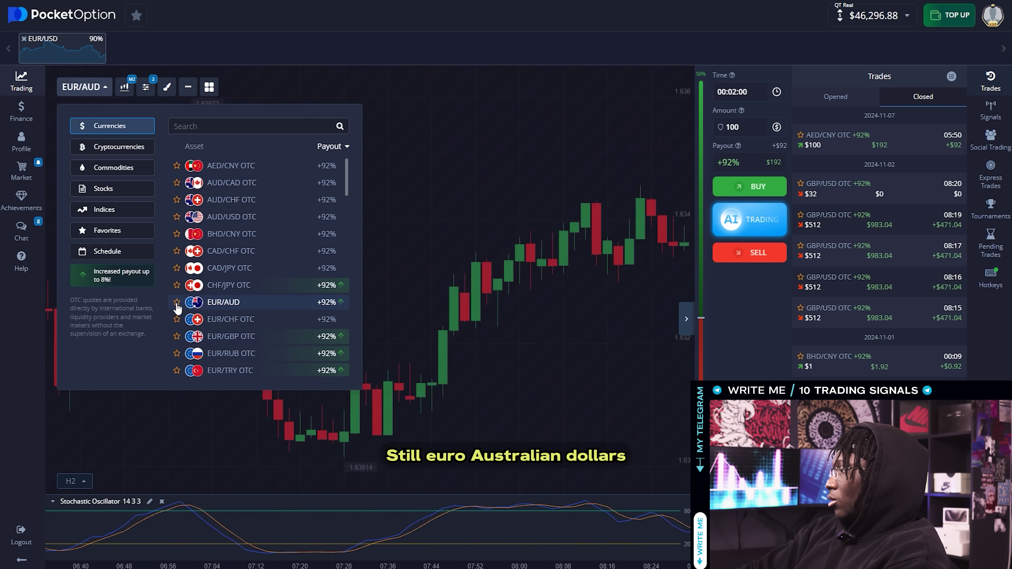
pyautogui.click(474, 293)
pyautogui.moveTo(219, 344); pyautogui.dragTo(542, 382)
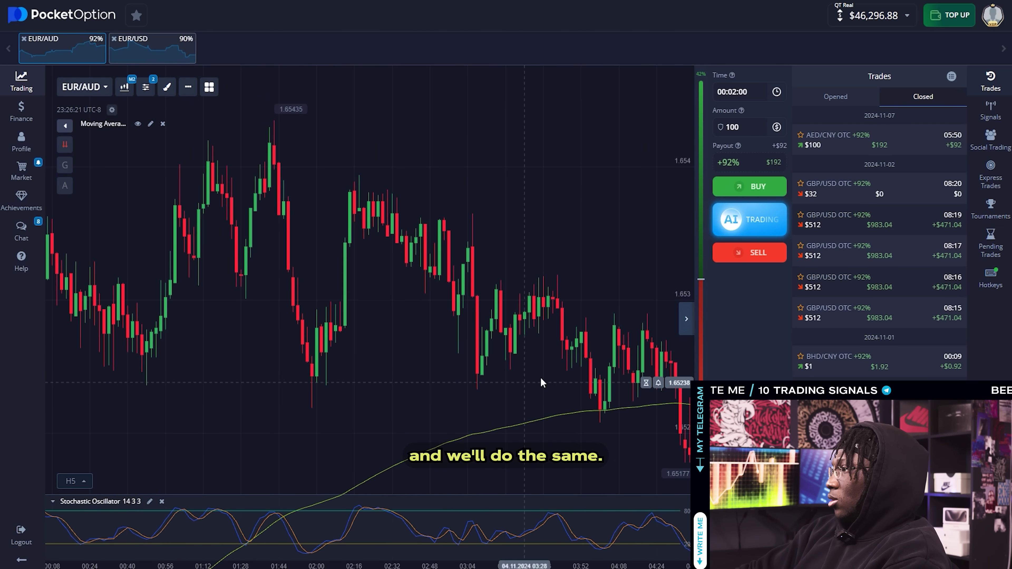
pyautogui.click(686, 320)
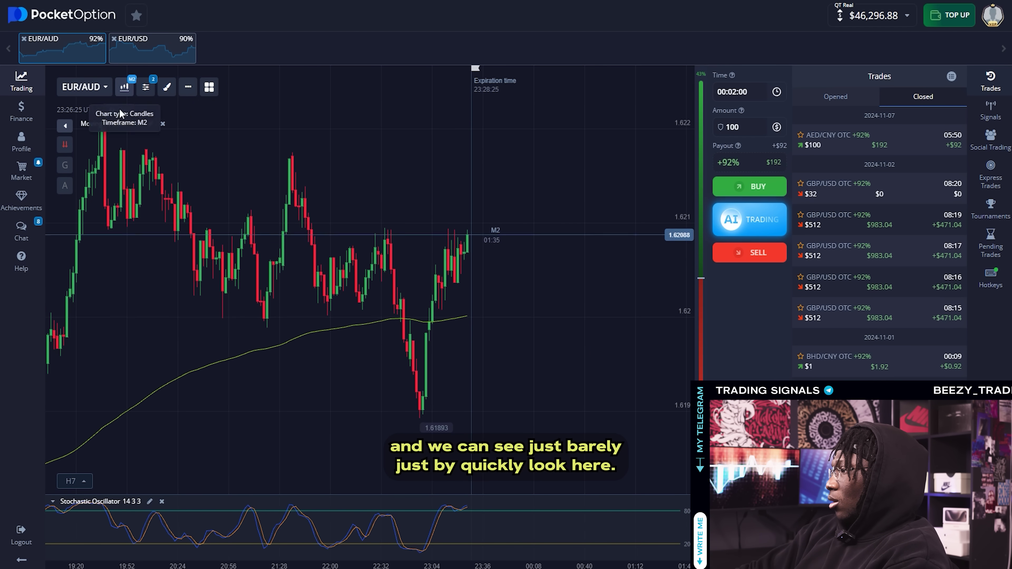
# Set the EUR/AUD time frame to M15 and mark the recent low with a pending-trade level at 1.61634.
pyautogui.click(125, 87)
pyautogui.click(201, 234)
pyautogui.scroll(-5, 438, 382)
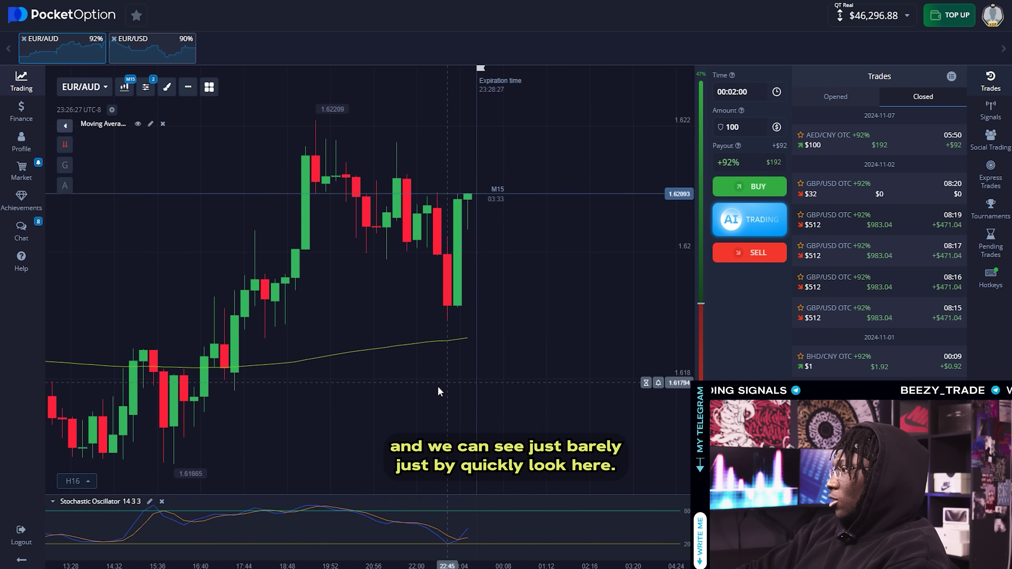
pyautogui.moveTo(146, 319); pyautogui.dragTo(32, 293)
pyautogui.moveTo(638, 346); pyautogui.dragTo(100, 312)
pyautogui.moveTo(655, 390); pyautogui.dragTo(241, 359)
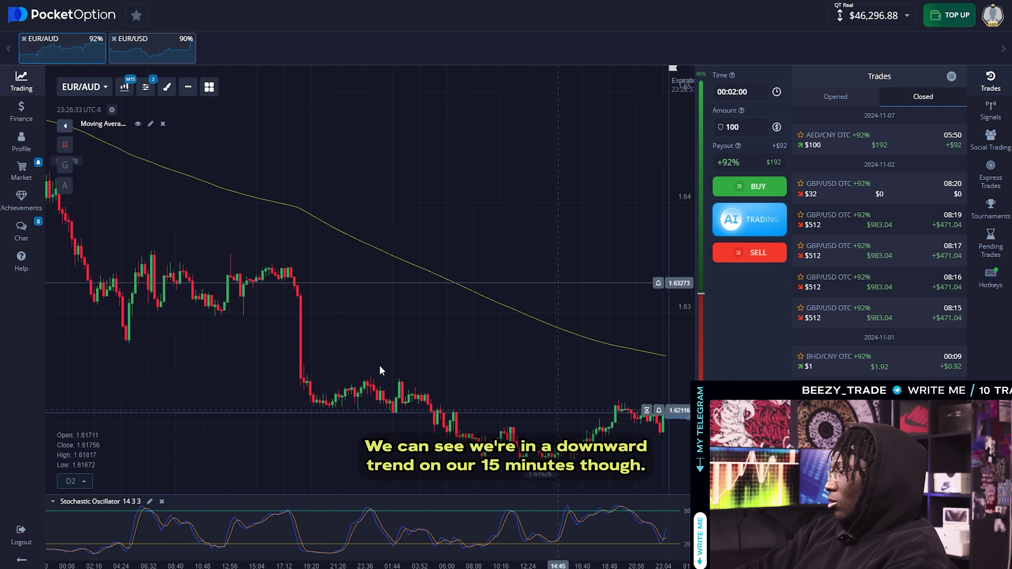
pyautogui.moveTo(456, 368); pyautogui.dragTo(321, 358)
pyautogui.moveTo(513, 479); pyautogui.dragTo(310, 350)
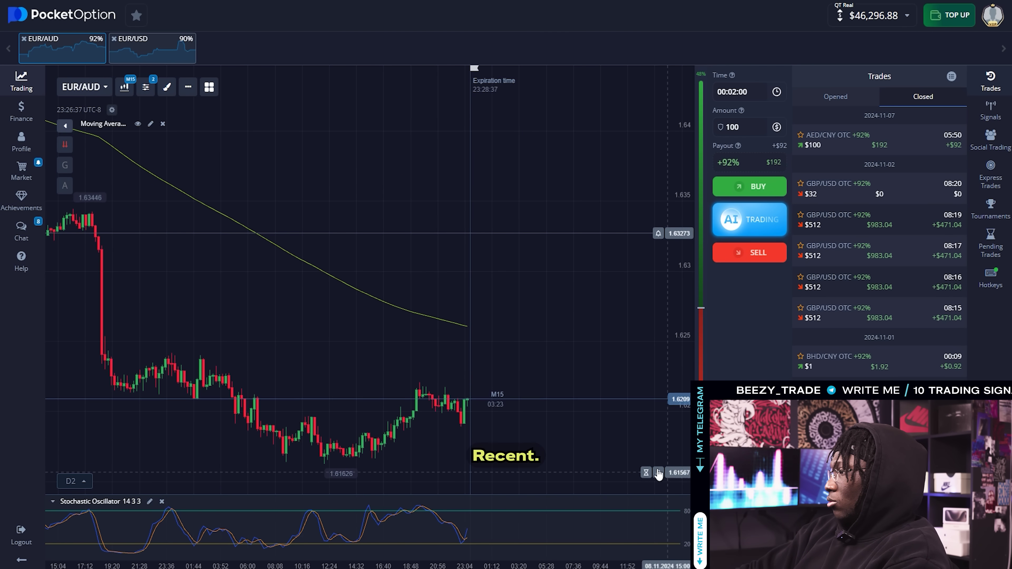
pyautogui.click(646, 464)
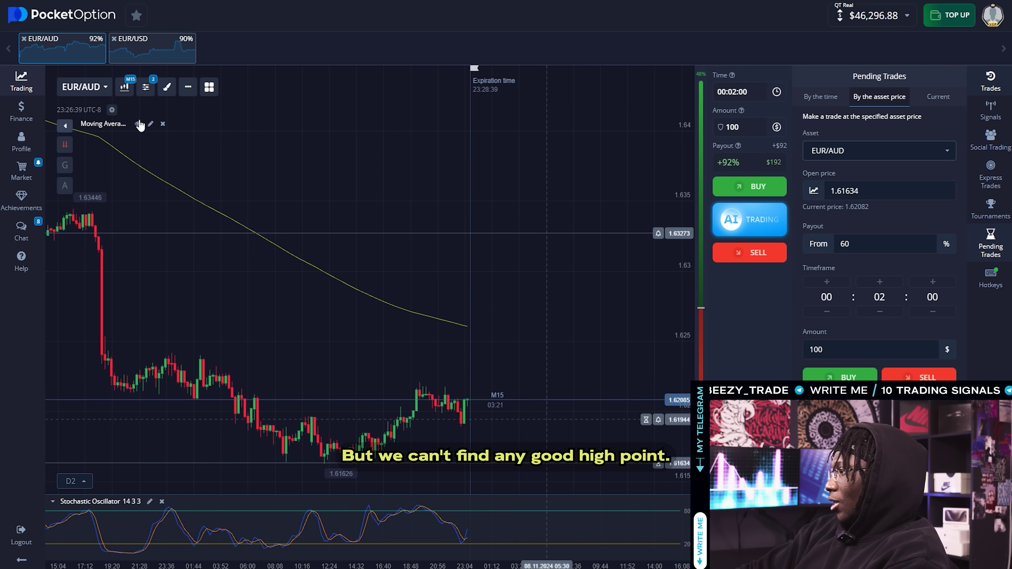
# Mark the highest M15 swing high with a price alert at 1.65437 and set the pending-trade level to 1.64908.
pyautogui.moveTo(215, 208); pyautogui.dragTo(280, 224)
pyautogui.moveTo(131, 207); pyautogui.dragTo(316, 230)
pyautogui.moveTo(165, 207); pyautogui.dragTo(499, 237)
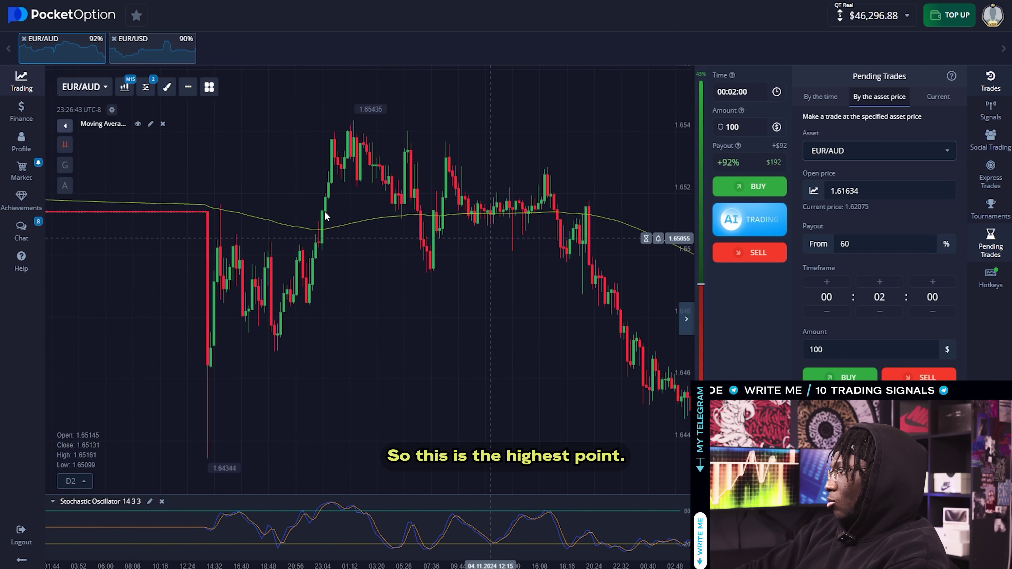
pyautogui.moveTo(247, 207); pyautogui.dragTo(179, 191)
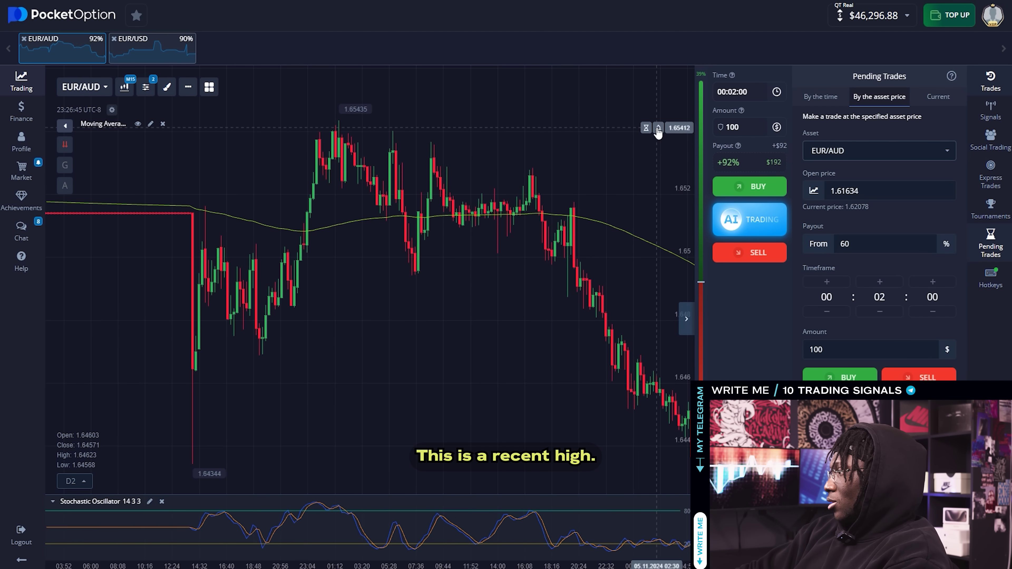
pyautogui.hscroll(10, 494, 234)
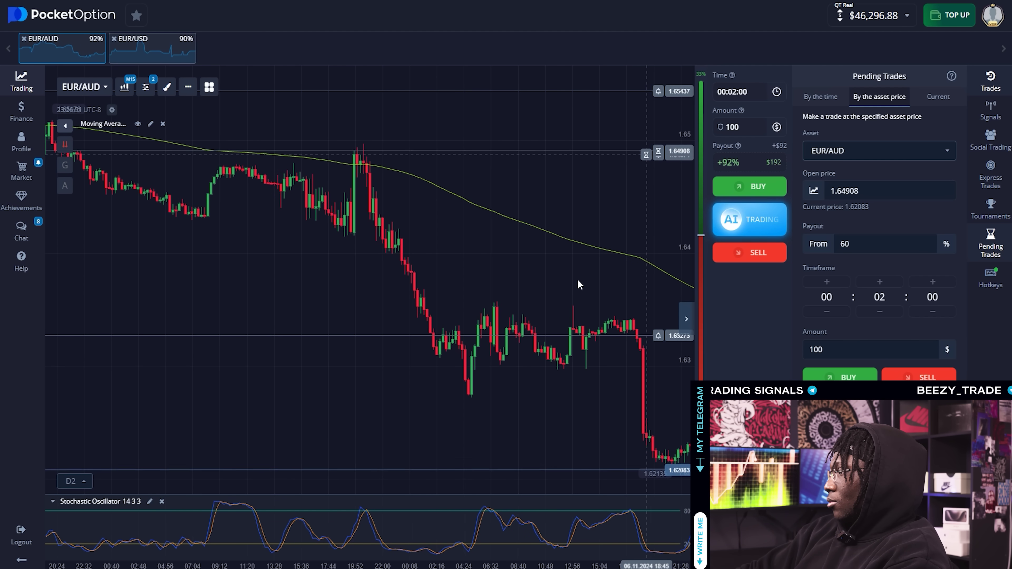
# Add price alerts at the high before the latest sharp drop, 1.63429, and at the recent swing low, 1.61626.
pyautogui.moveTo(577, 279); pyautogui.dragTo(291, 301)
pyautogui.moveTo(550, 320); pyautogui.dragTo(342, 319)
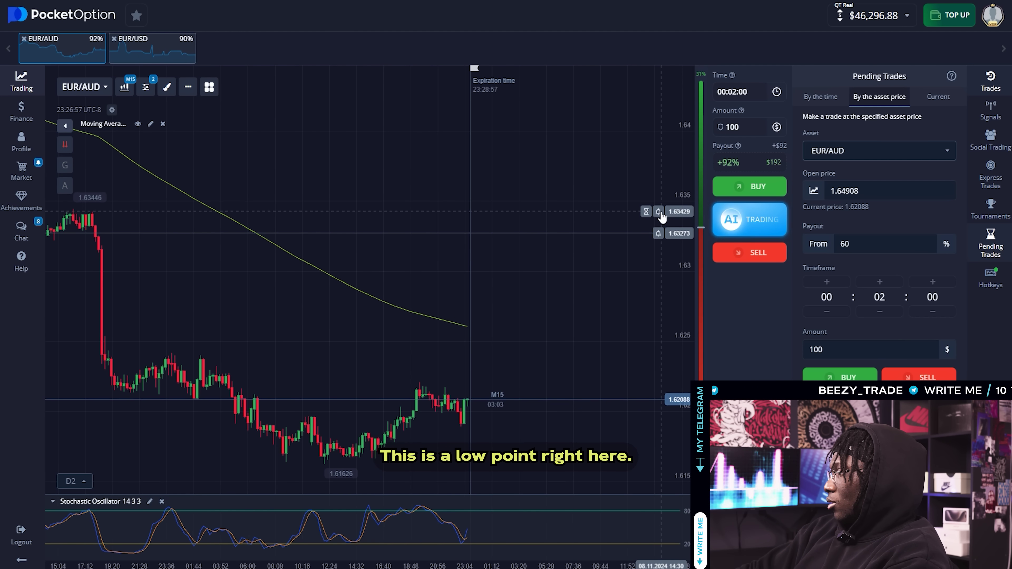
pyautogui.click(658, 212)
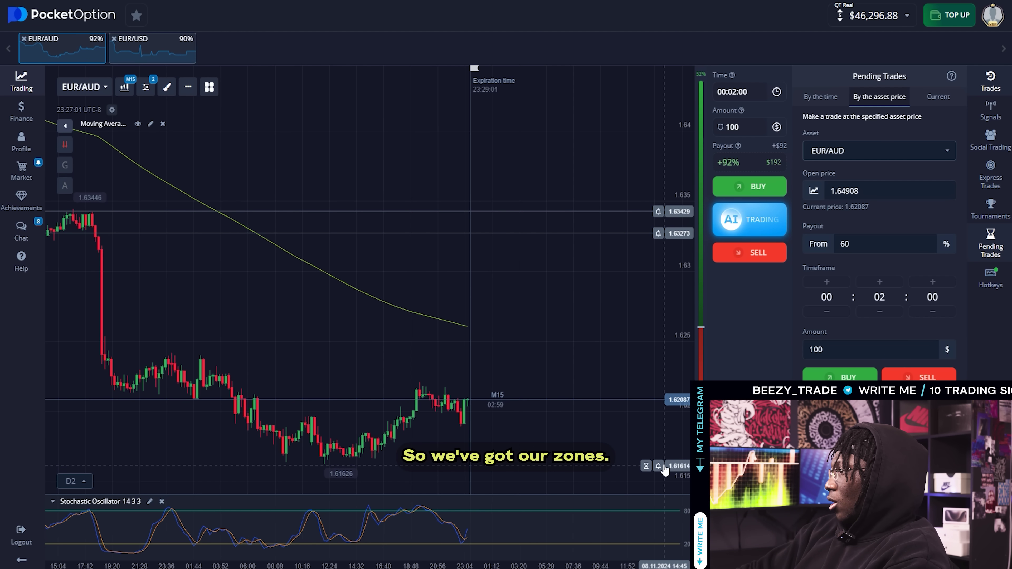
pyautogui.click(659, 465)
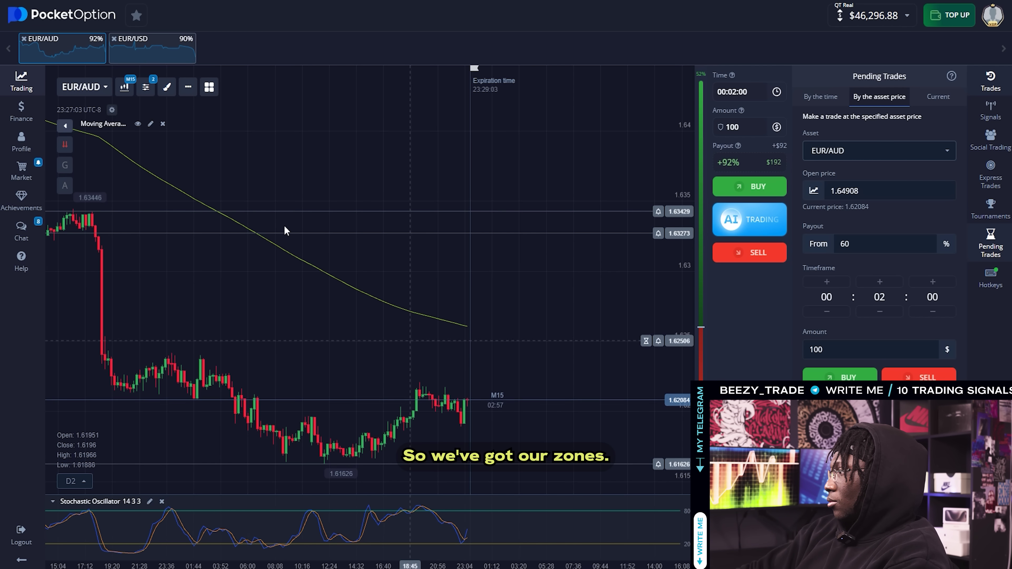
# Remove the 1.63273 price alert and return to the latest M15 candles.
pyautogui.moveTo(303, 213); pyautogui.dragTo(448, 215)
pyautogui.moveTo(442, 326); pyautogui.dragTo(437, 412)
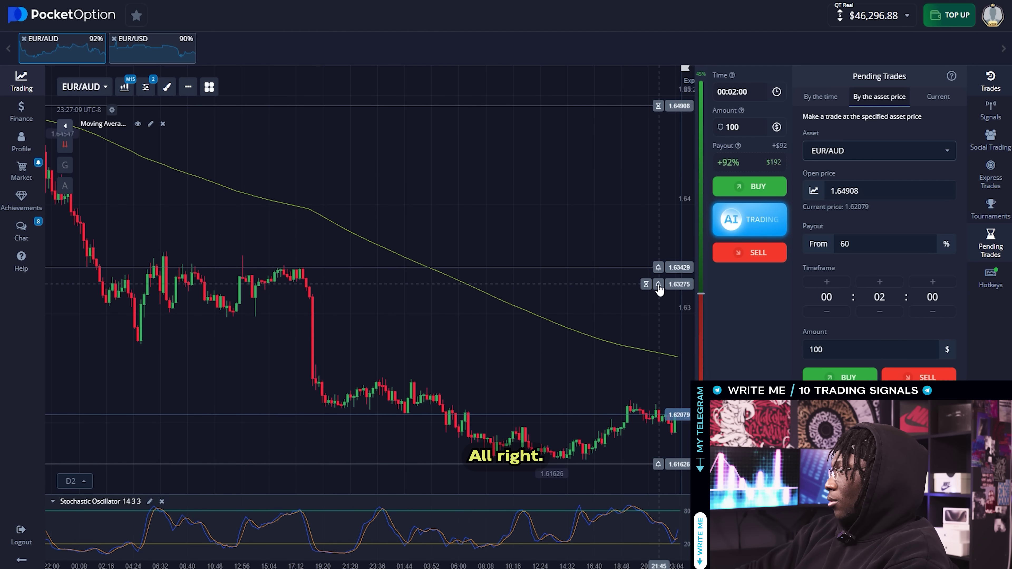
pyautogui.moveTo(411, 328); pyautogui.dragTo(467, 338)
pyautogui.moveTo(467, 298); pyautogui.dragTo(135, 309)
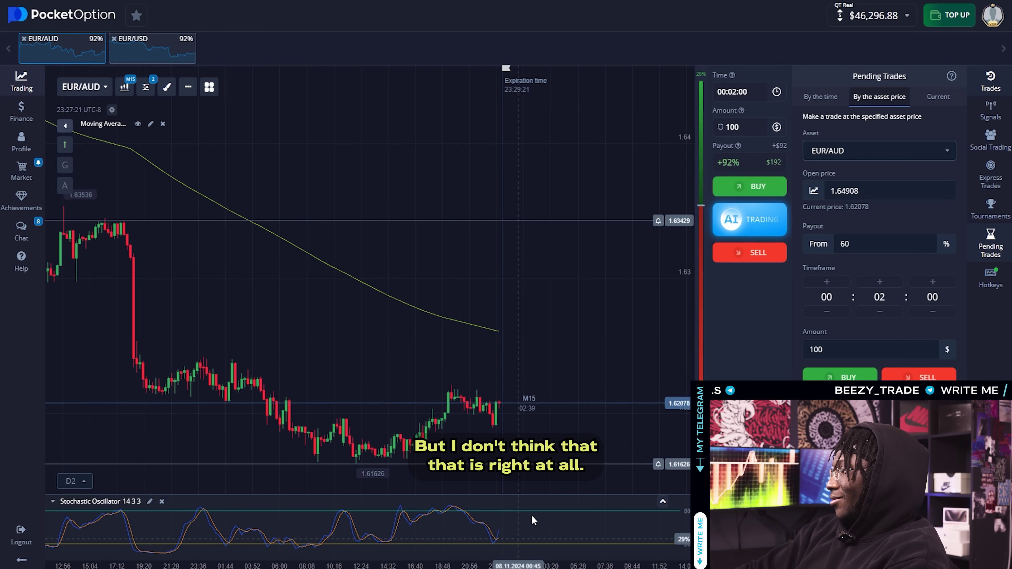
# Set the chart's time frame to M5 and place the pending-trade level at 1.62014.
pyautogui.click(125, 86)
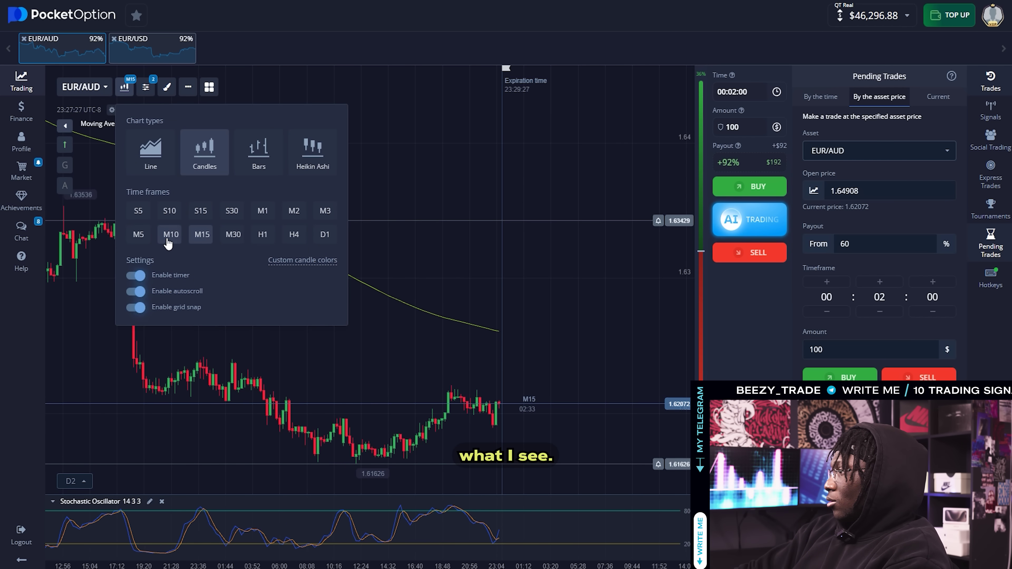
pyautogui.click(139, 235)
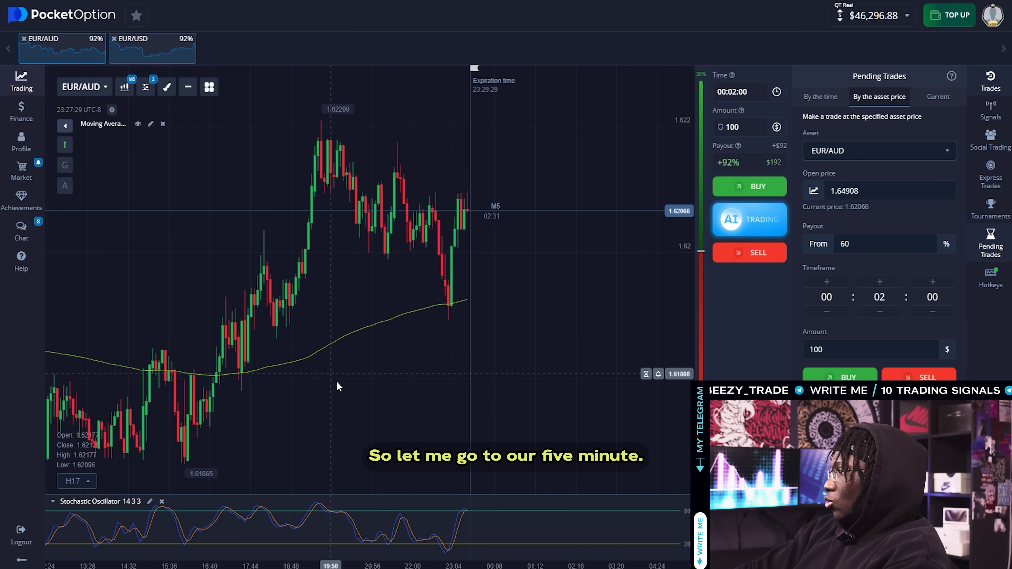
pyautogui.moveTo(305, 381); pyautogui.dragTo(466, 379)
pyautogui.moveTo(195, 353); pyautogui.dragTo(62, 228)
pyautogui.moveTo(649, 343); pyautogui.dragTo(233, 257)
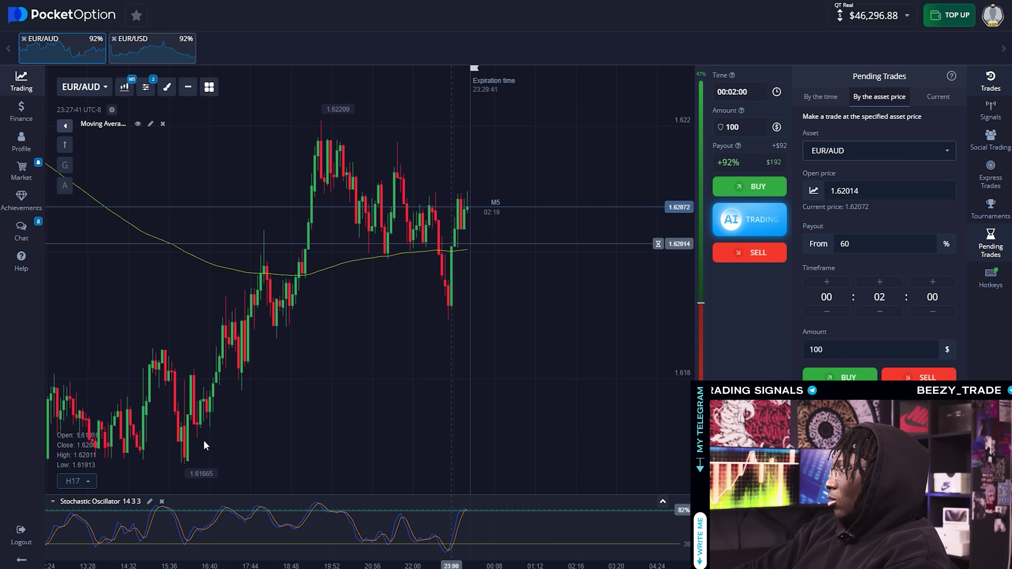
# Set the chart's time frame to M2 and add price alerts at the recent highs, 1.62178, and the swing low, 1.61895.
pyautogui.click(124, 86)
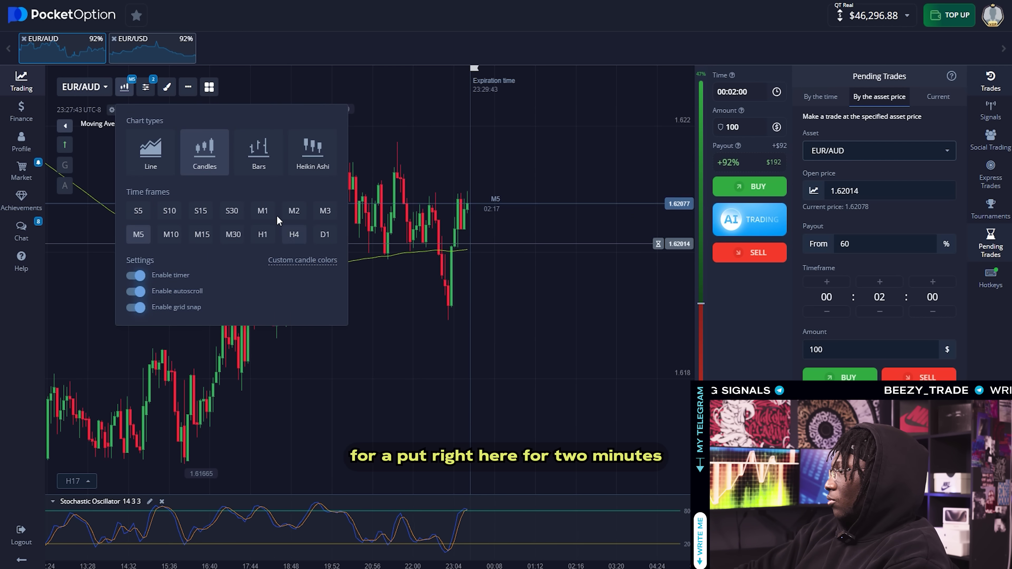
pyautogui.click(294, 211)
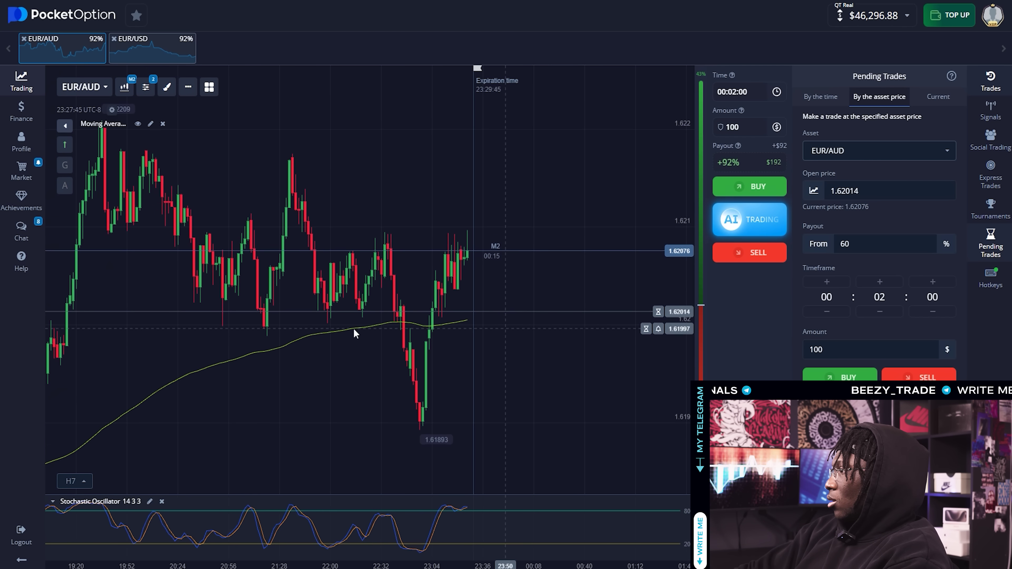
pyautogui.moveTo(224, 338); pyautogui.dragTo(310, 338)
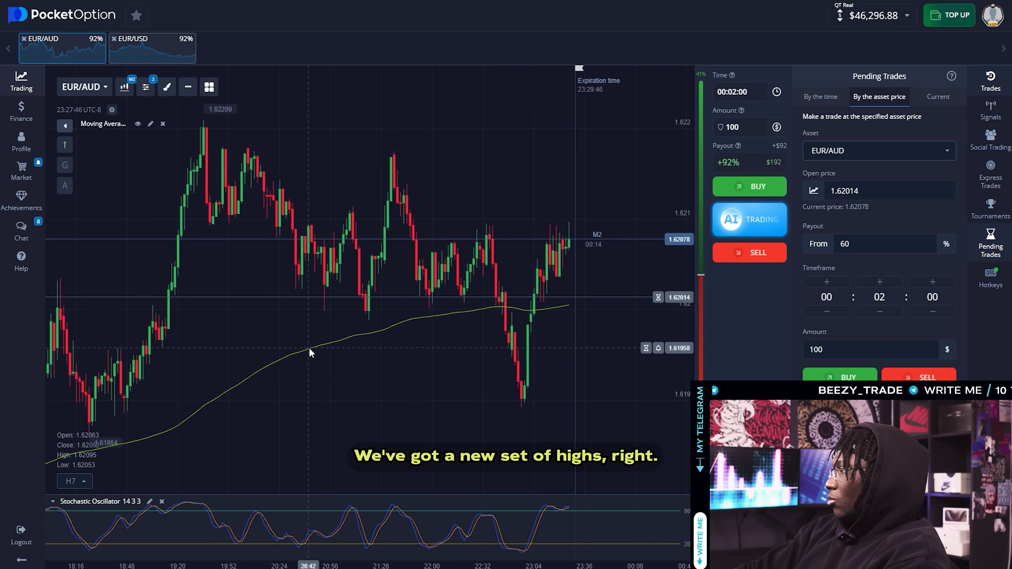
pyautogui.moveTo(77, 251); pyautogui.dragTo(63, 271)
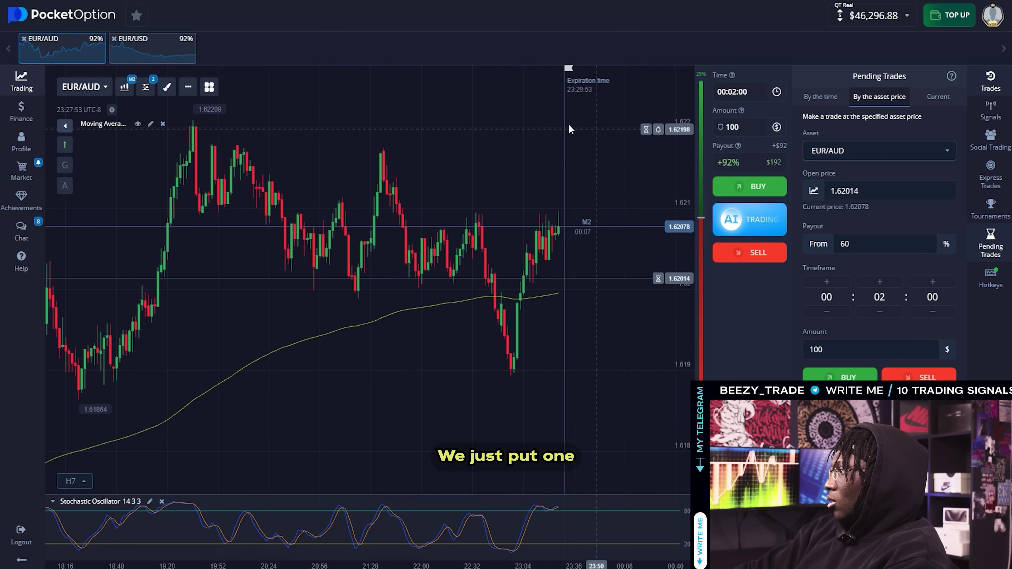
pyautogui.click(658, 147)
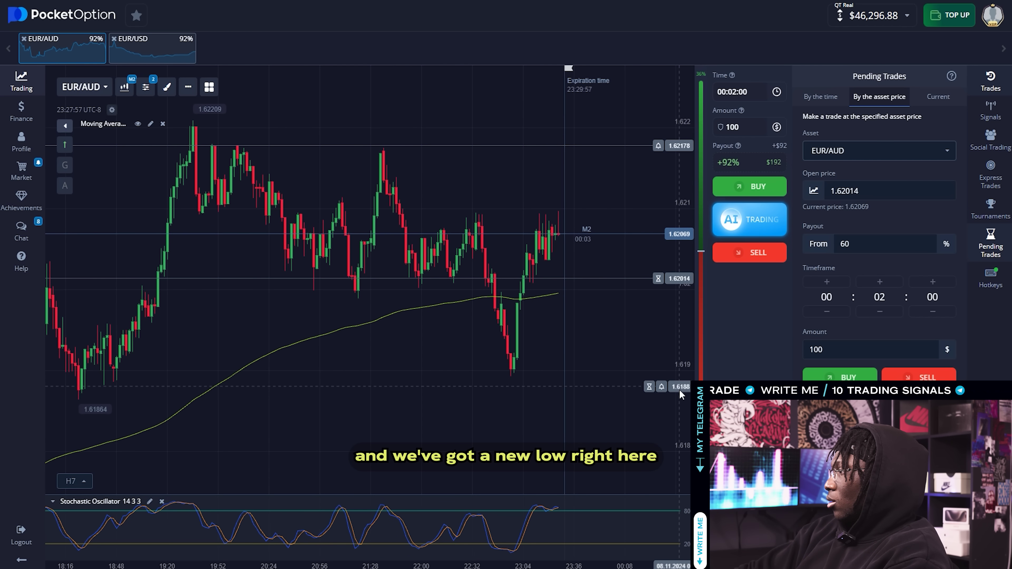
pyautogui.click(659, 375)
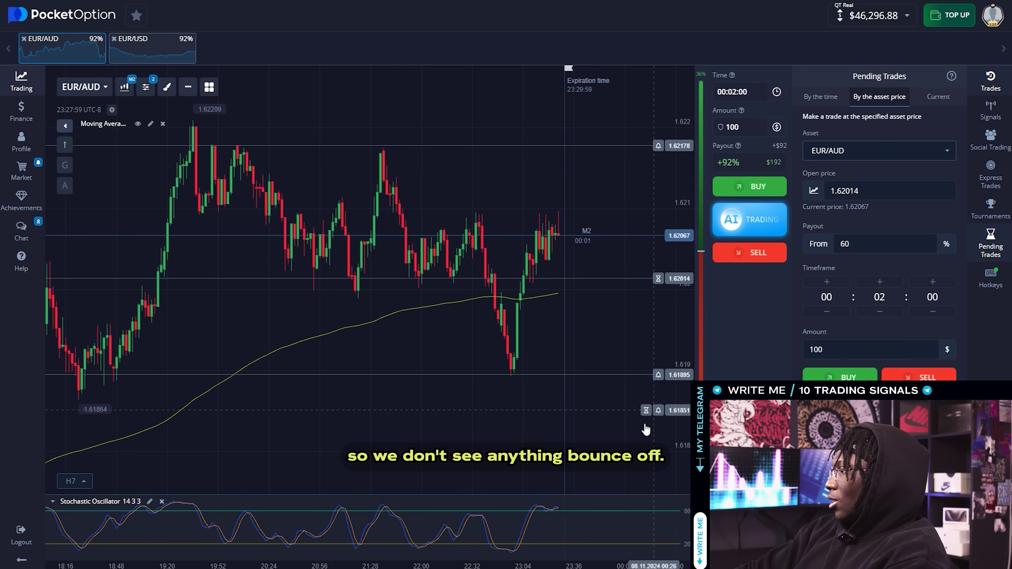
pyautogui.moveTo(309, 305); pyautogui.dragTo(216, 311)
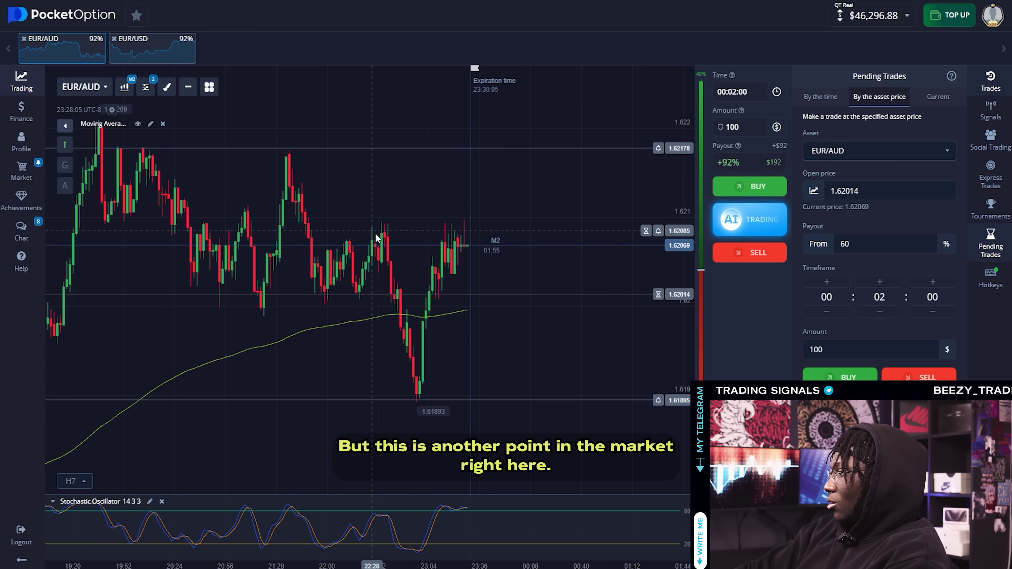
# Add a price alert at the recent EUR/AUD high, 1.62096, and place a one-minute sell trade of $100.
pyautogui.click(650, 227)
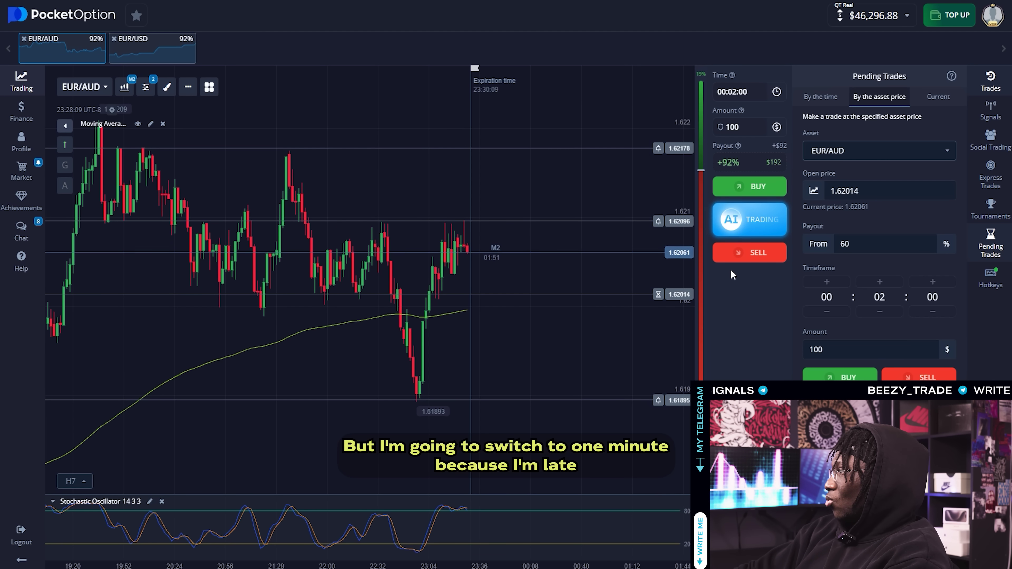
pyautogui.click(735, 94)
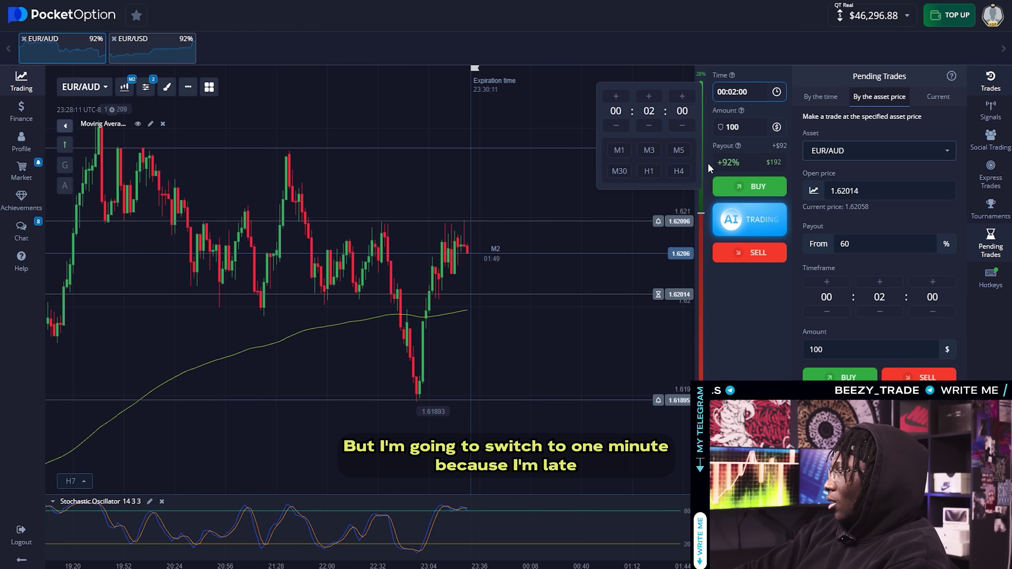
pyautogui.click(749, 252)
pyautogui.scroll(10, 477, 380)
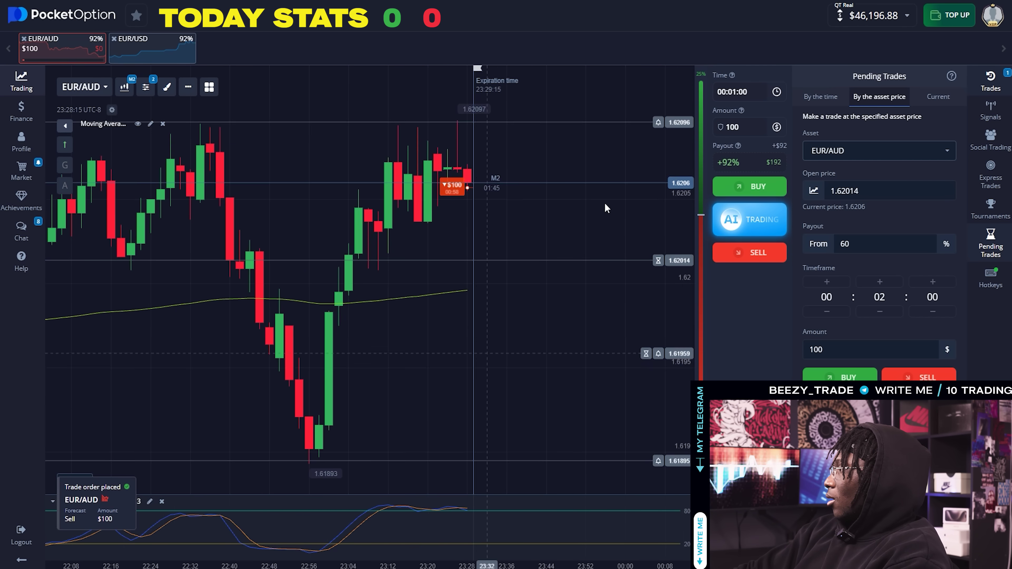
# Set the trade amount to $1,600 by multiplying and dividing the current amount by 2.
pyautogui.click(755, 134)
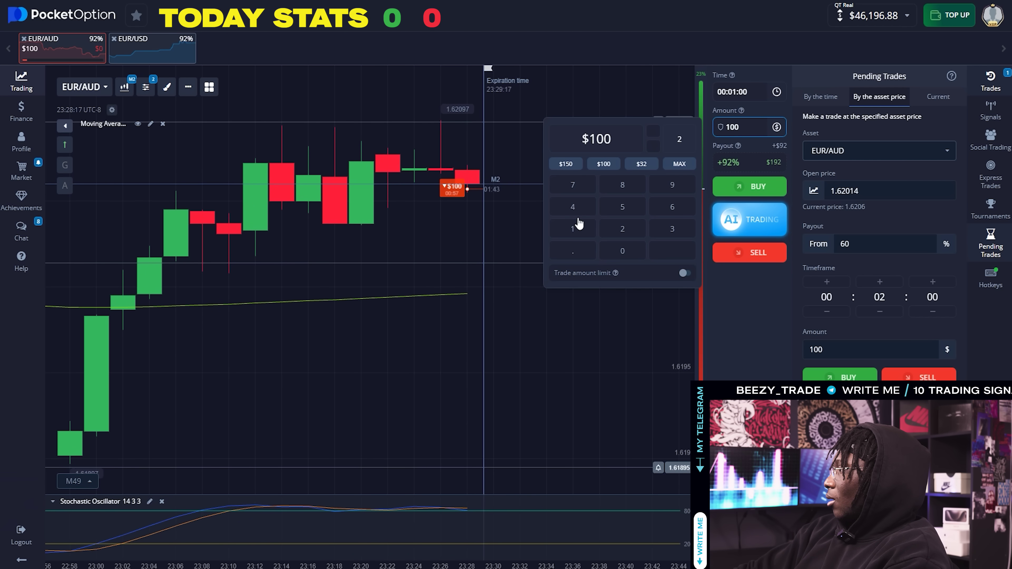
pyautogui.tripleClick(652, 131)
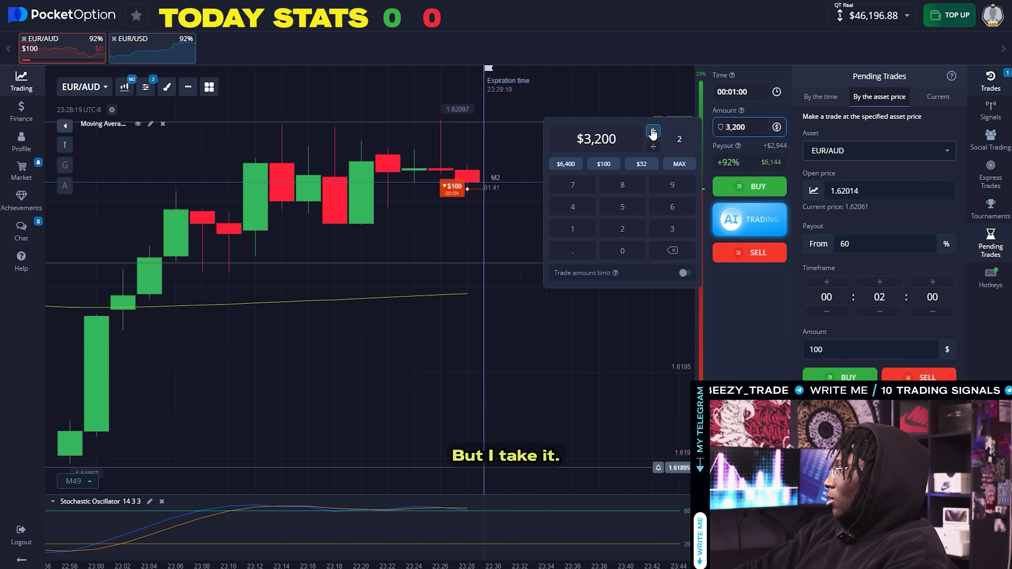
pyautogui.click(652, 147)
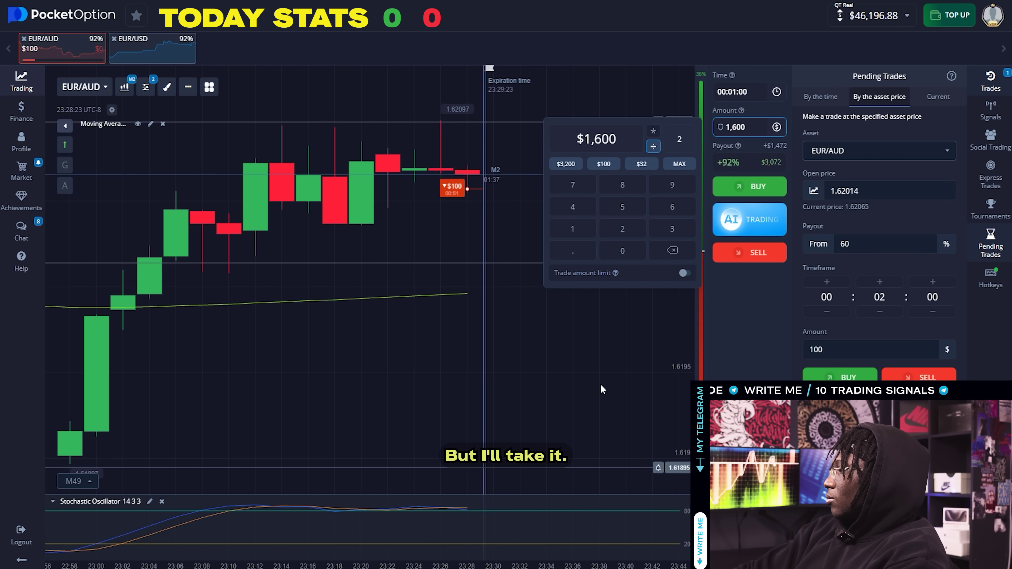
pyautogui.click(340, 311)
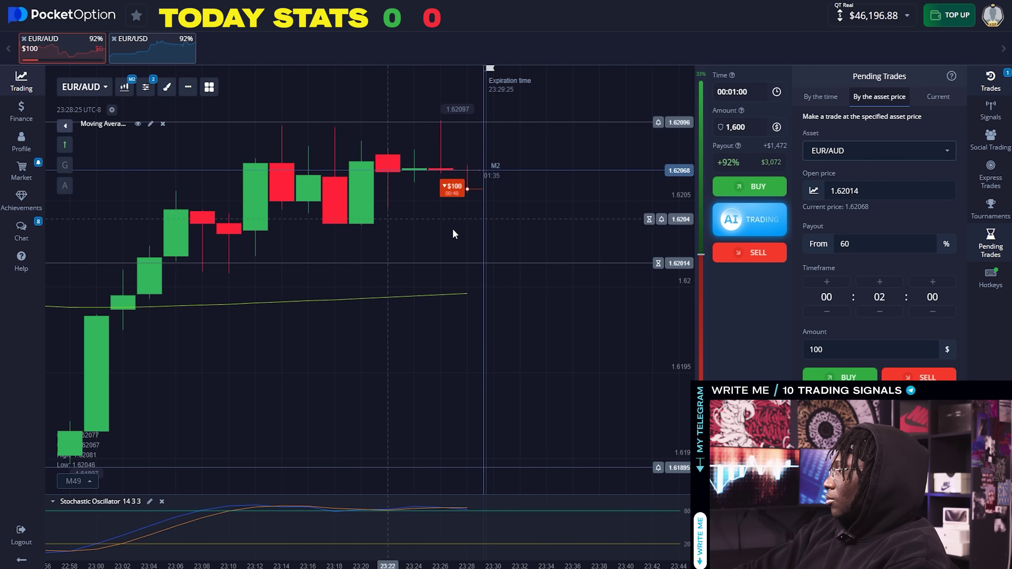
# Examine the latest M2 candles around the running sell trade and show it in the list of opened trades.
pyautogui.scroll(-10, 457, 241)
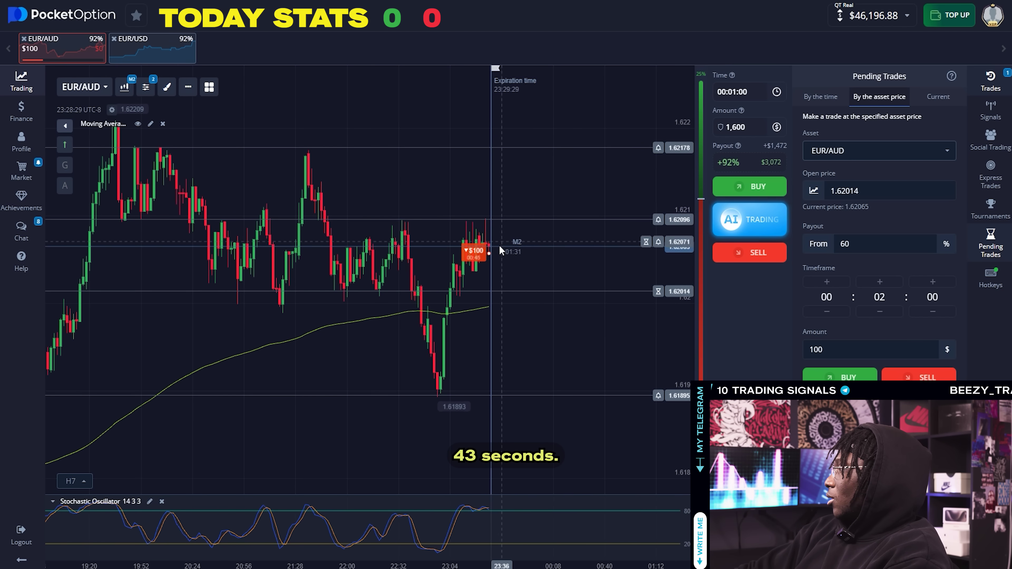
pyautogui.scroll(5, 479, 285)
pyautogui.scroll(3, 479, 284)
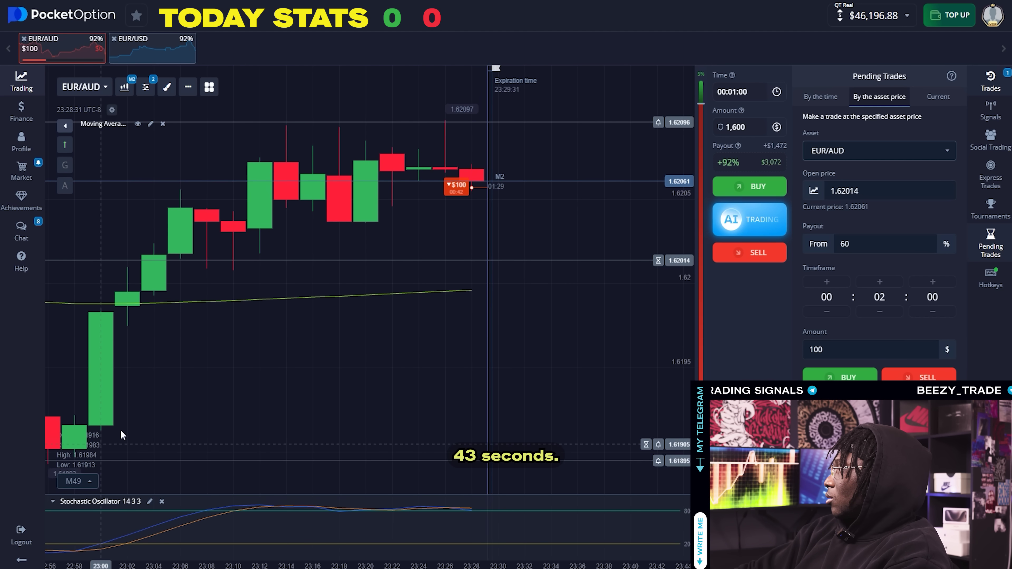
pyautogui.click(751, 130)
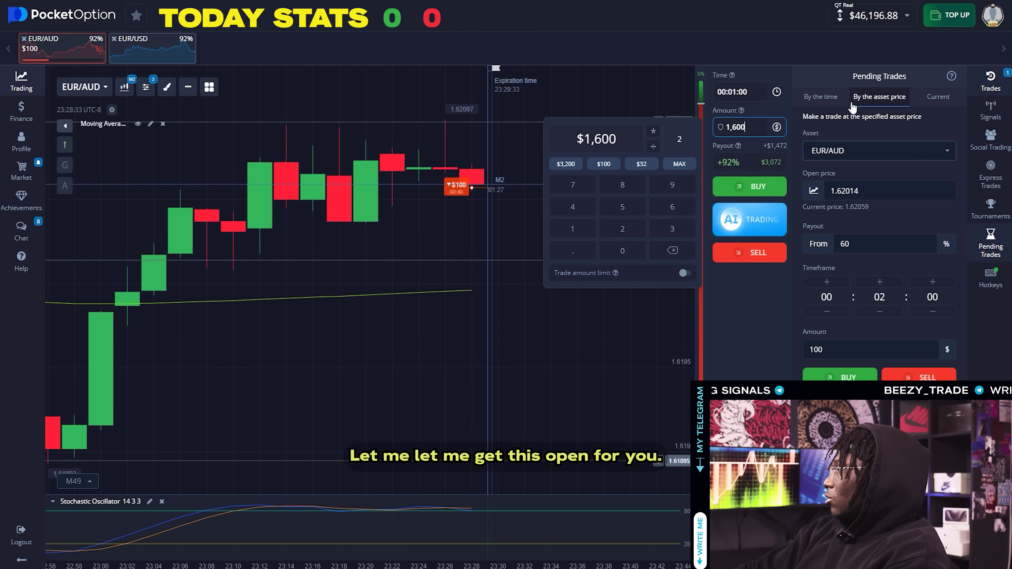
pyautogui.click(978, 88)
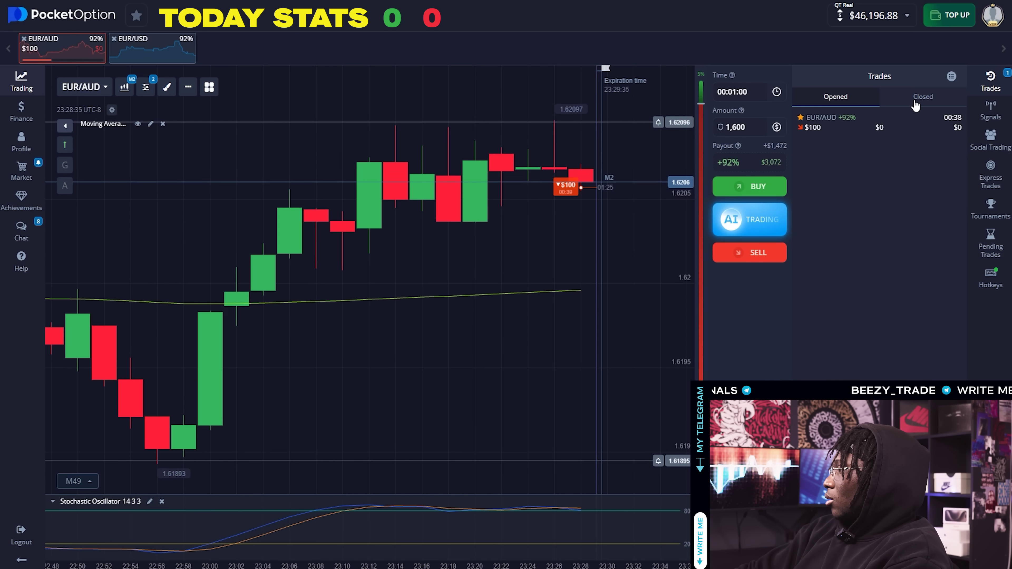
pyautogui.click(914, 102)
pyautogui.click(837, 97)
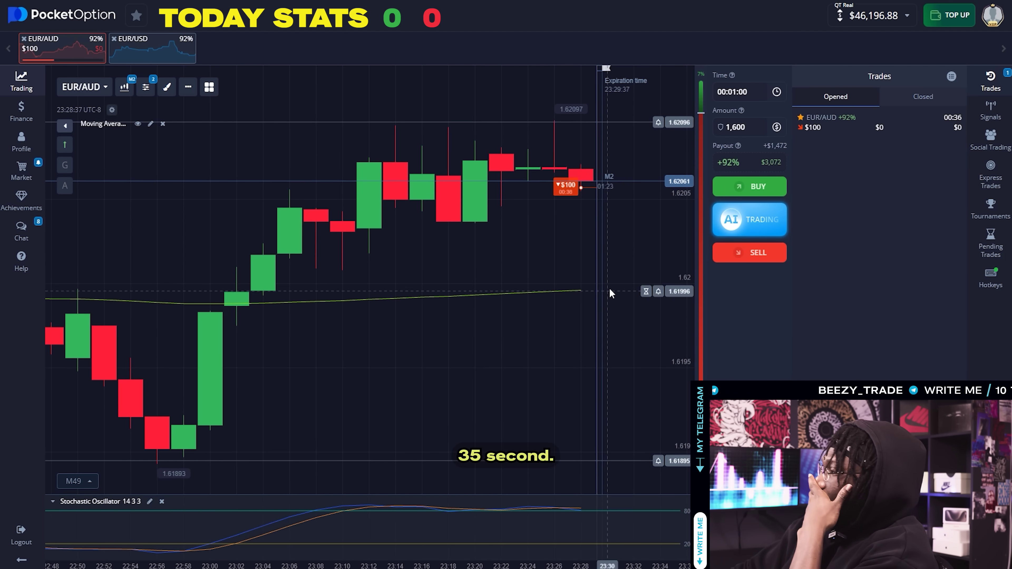
# Follow the EUR/AUD price on the M2 chart until the $100 trade expires, and show its details among the closed trades.
pyautogui.moveTo(611, 294); pyautogui.dragTo(463, 312)
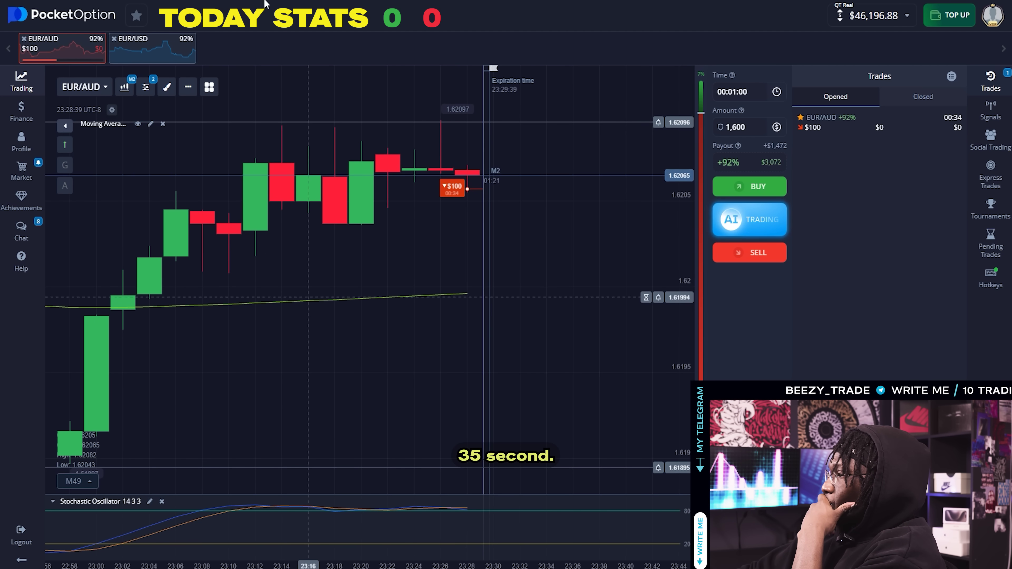
pyautogui.scroll(-5, 354, 334)
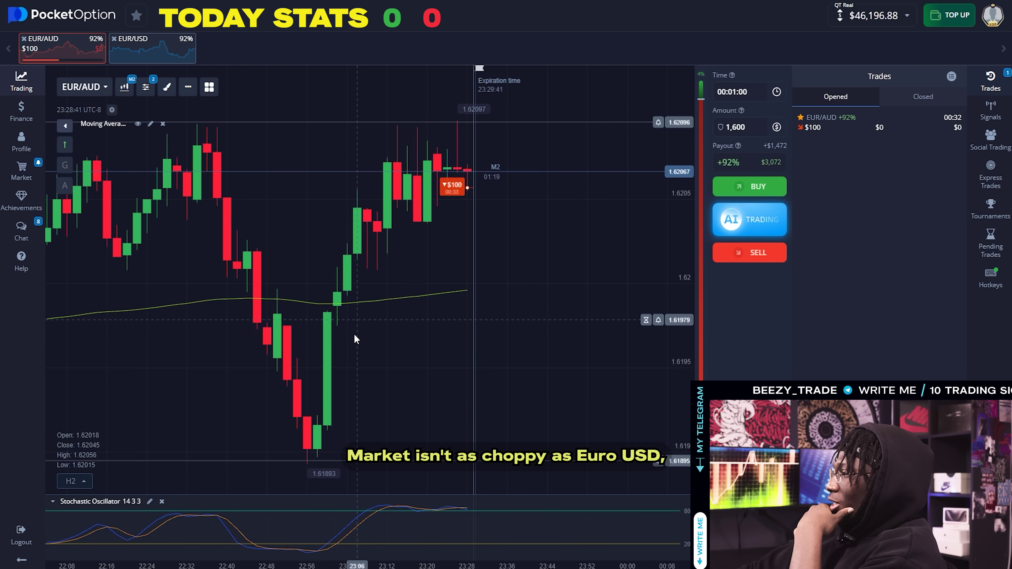
pyautogui.scroll(-3, 351, 340)
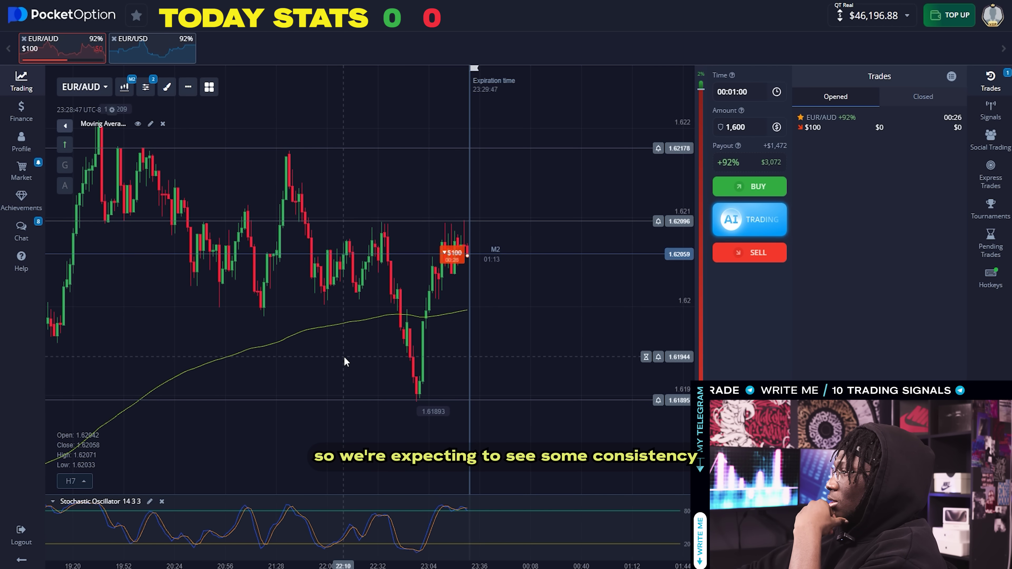
pyautogui.scroll(4, 394, 343)
pyautogui.scroll(3, 393, 339)
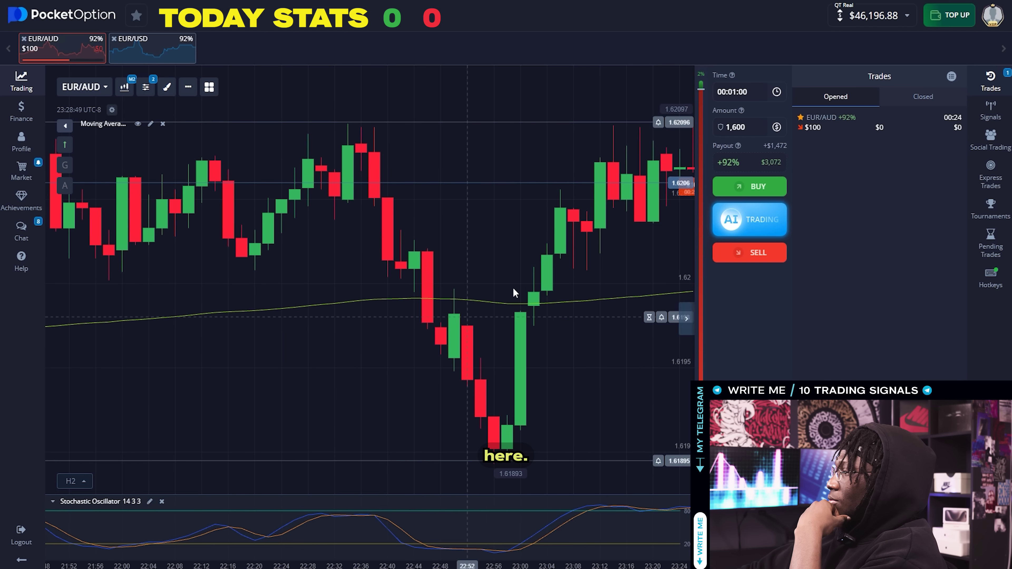
pyautogui.moveTo(498, 257); pyautogui.dragTo(241, 296)
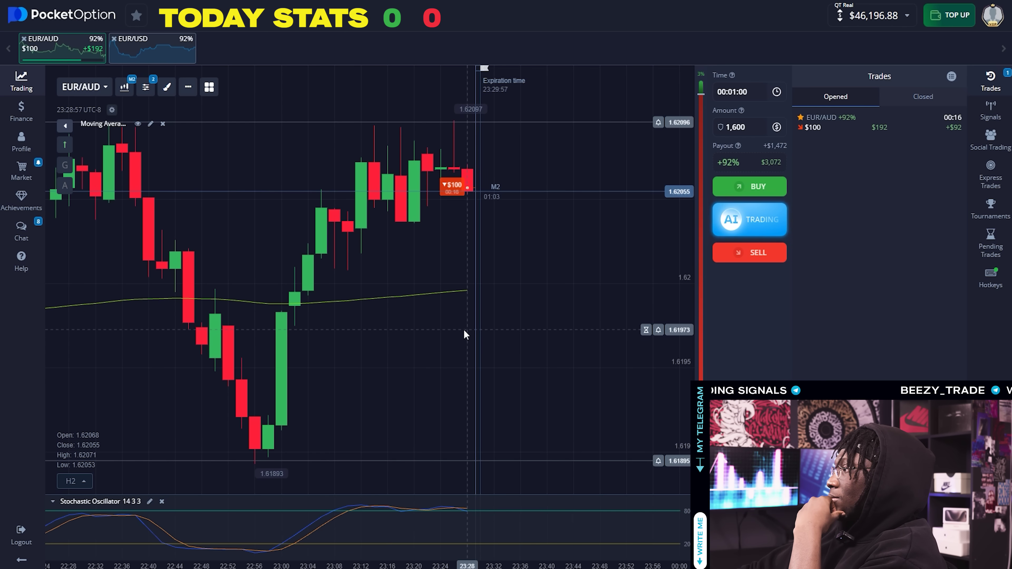
pyautogui.scroll(3, 461, 278)
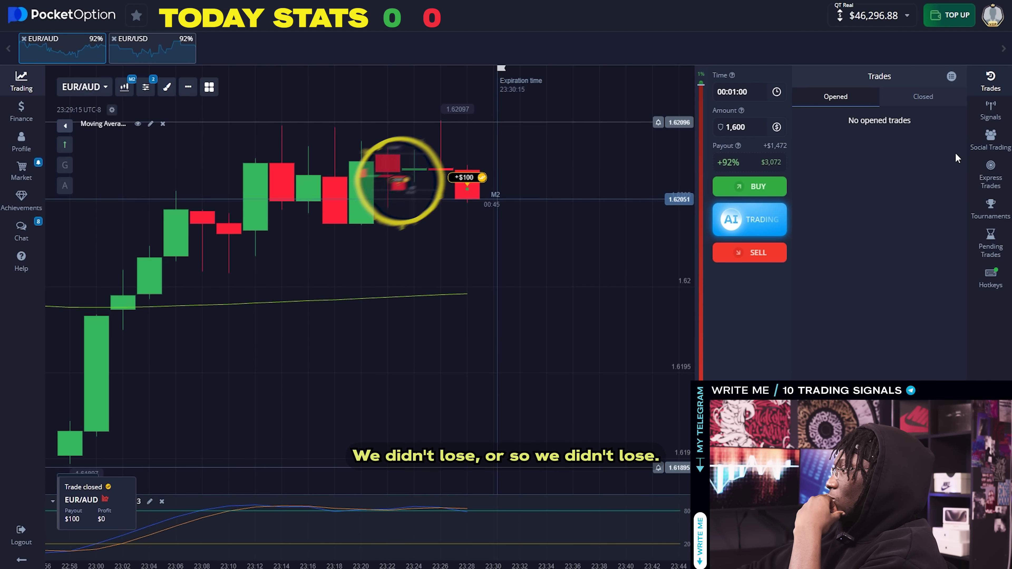
pyautogui.click(922, 96)
pyautogui.click(920, 143)
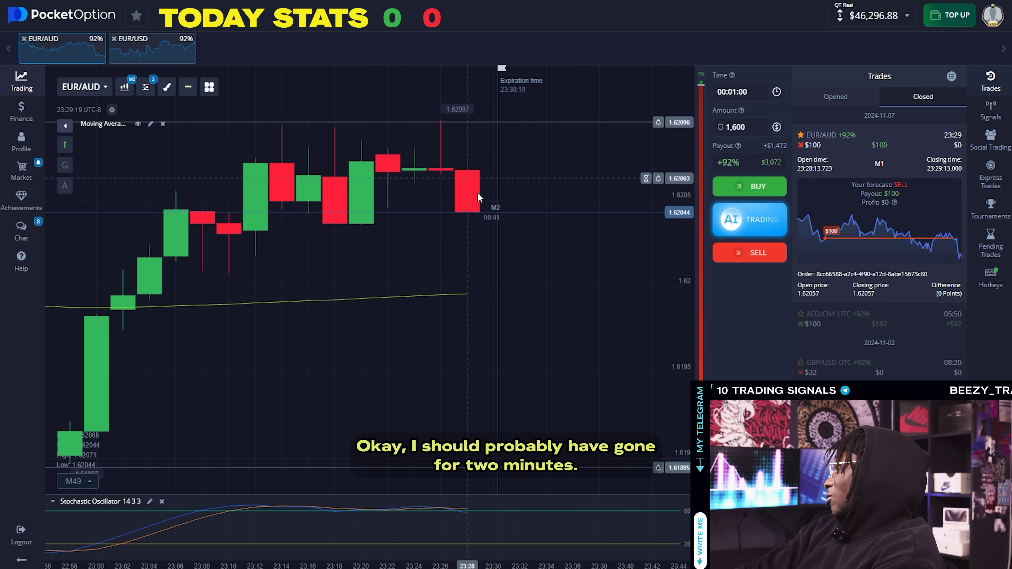
# Place two one-minute sell trades of $1,600 each on EUR/AUD.
pyautogui.scroll(-3, 429, 279)
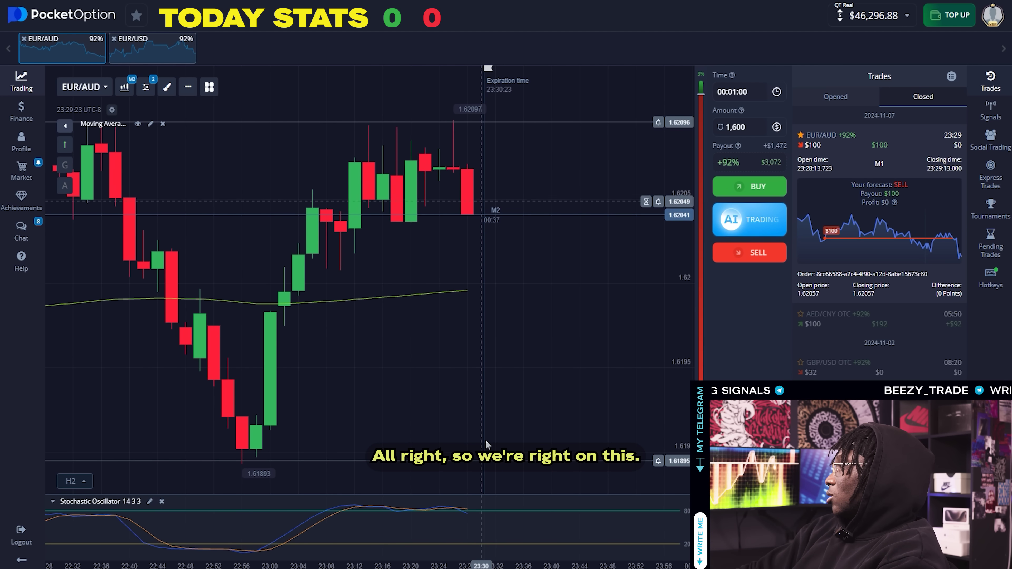
pyautogui.scroll(-5, 425, 357)
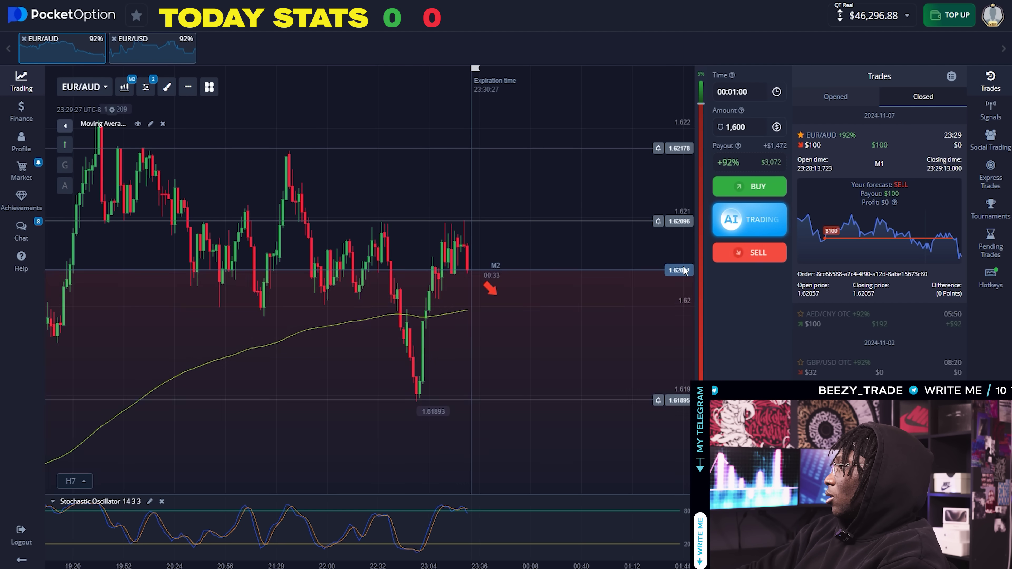
pyautogui.scroll(3, 601, 274)
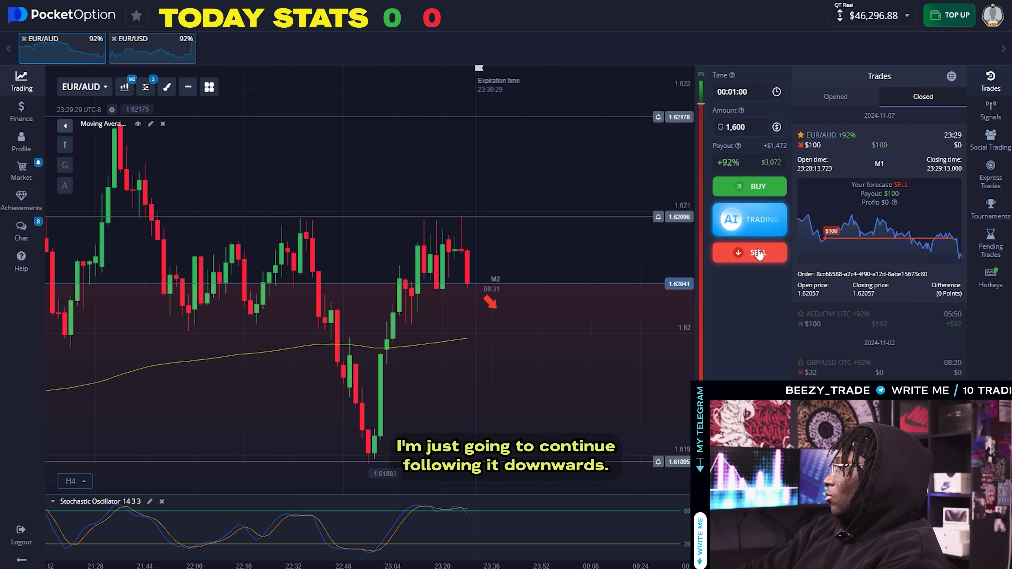
pyautogui.click(756, 253)
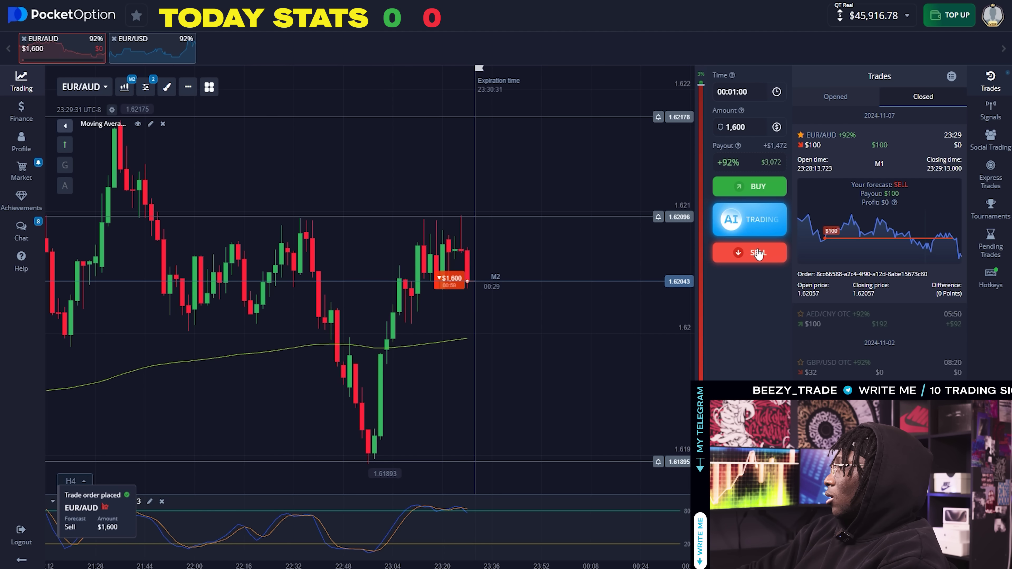
pyautogui.click(739, 257)
pyautogui.scroll(5, 433, 337)
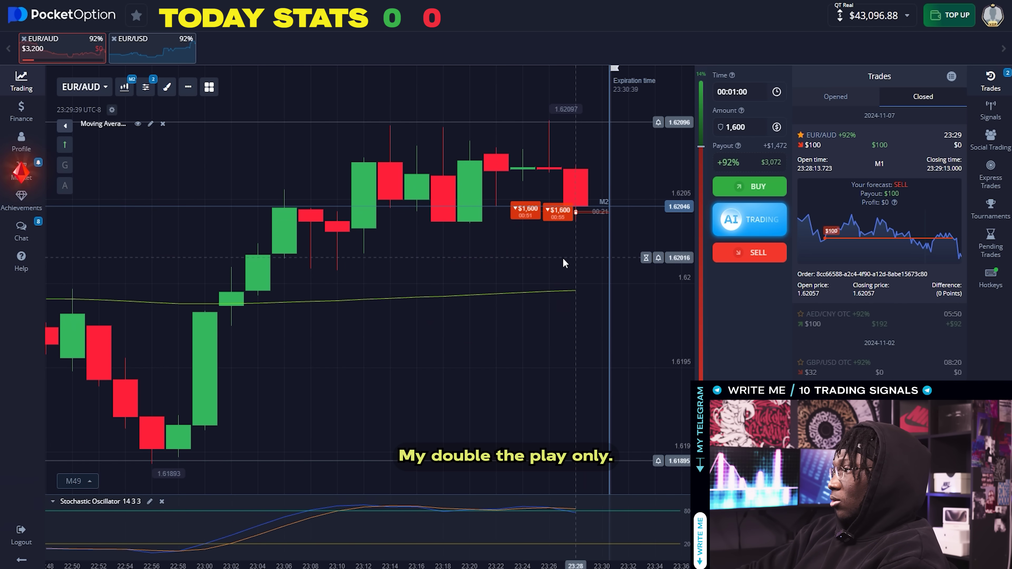
pyautogui.scroll(-5, 570, 263)
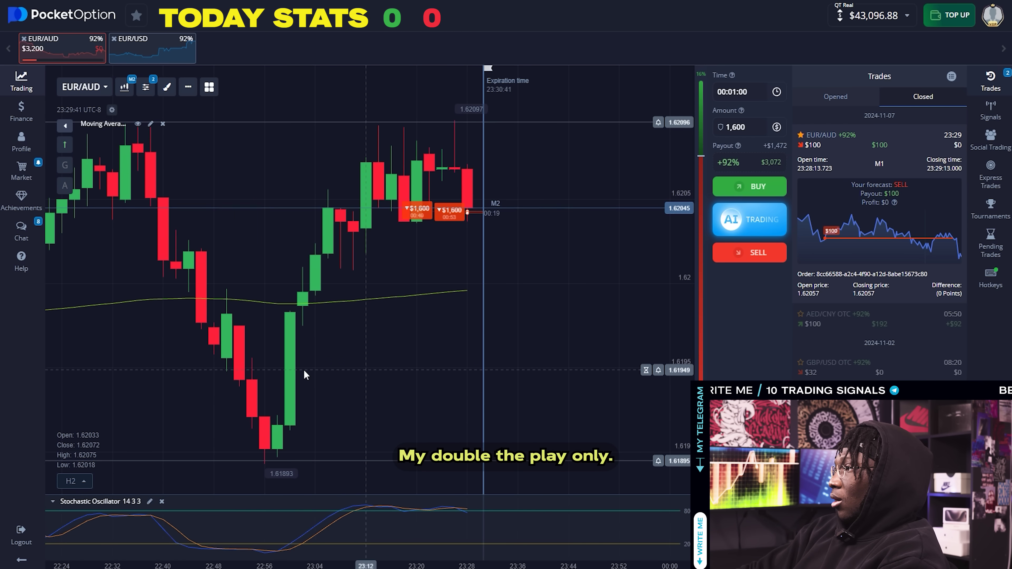
pyautogui.scroll(-5, 222, 233)
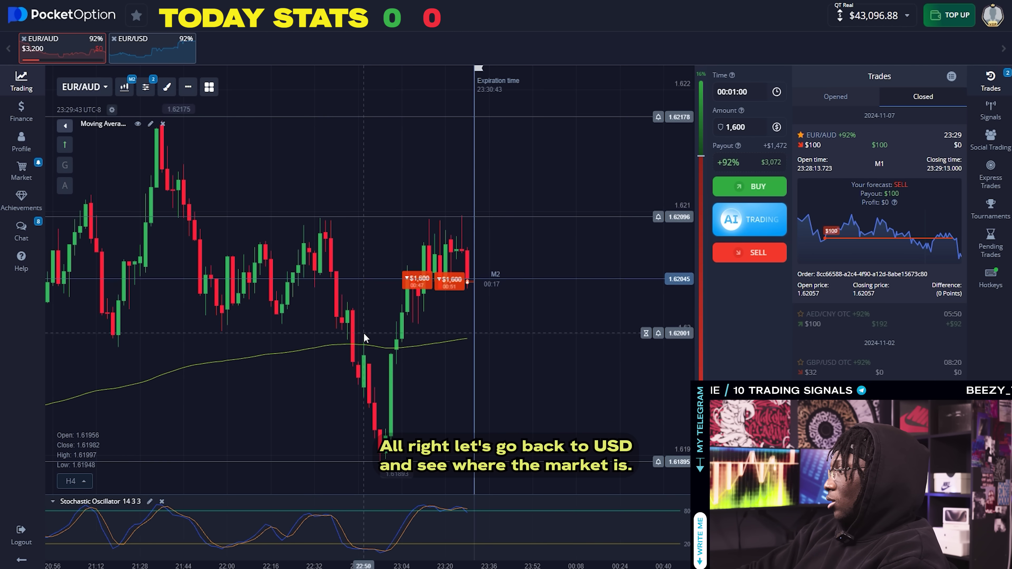
# On the EUR/USD chart, add a price alert at the lowest swing low, 1.07727, and place the pending-trade level at 1.07735.
pyautogui.click(146, 59)
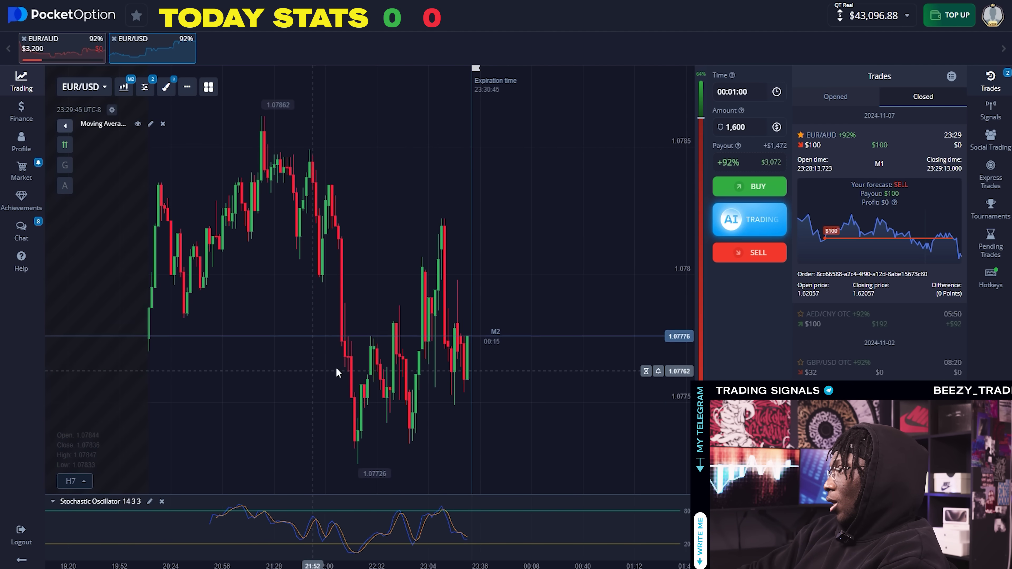
pyautogui.moveTo(395, 399); pyautogui.dragTo(422, 399)
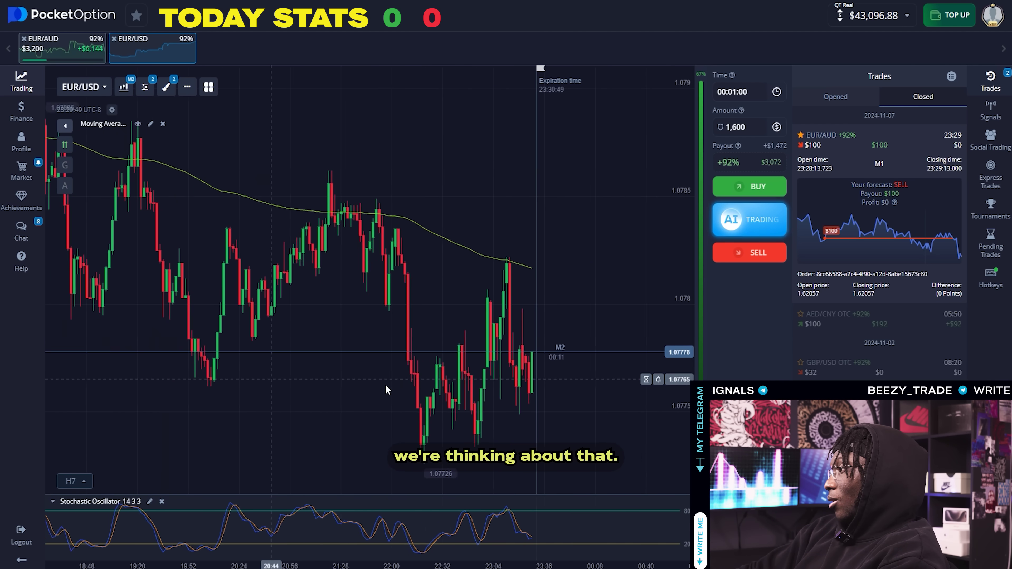
pyautogui.scroll(3, 476, 434)
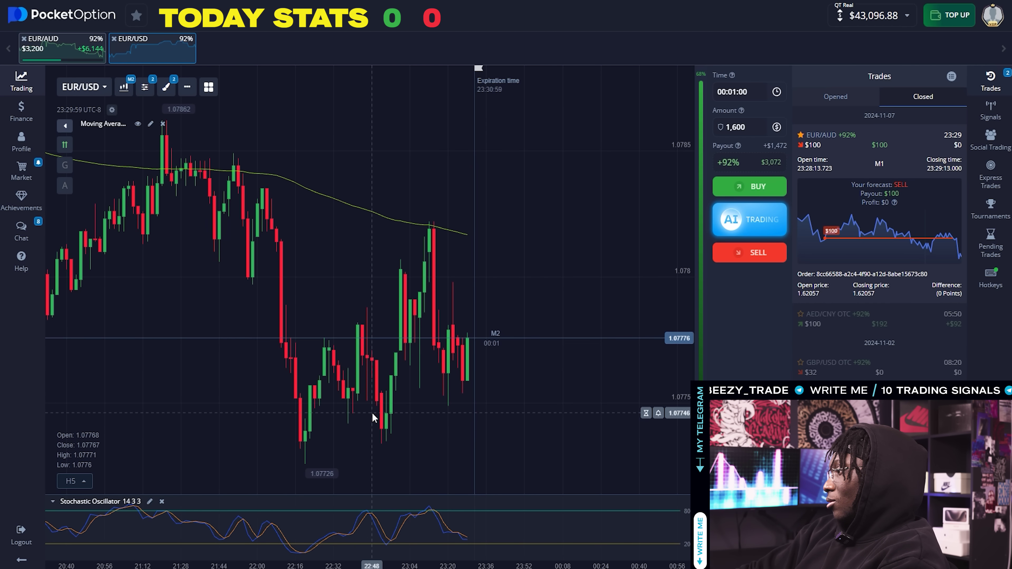
pyautogui.scroll(5, 439, 395)
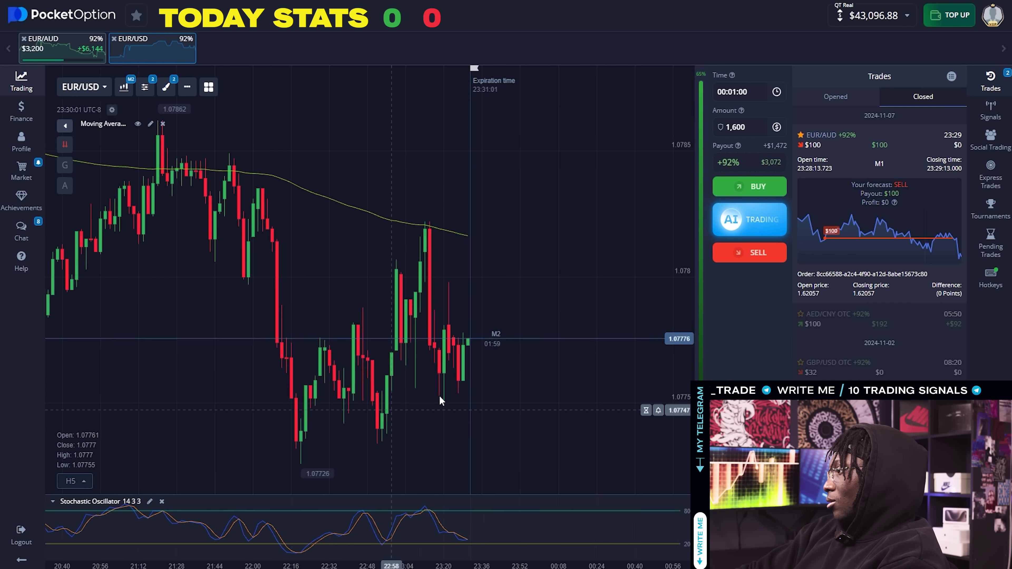
pyautogui.scroll(-2, 389, 469)
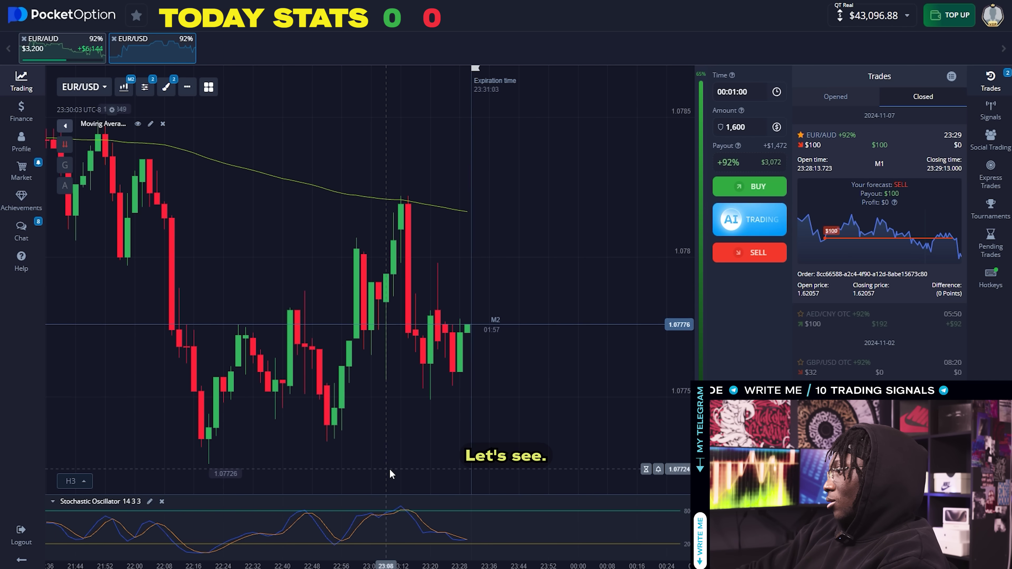
pyautogui.scroll(-3, 388, 410)
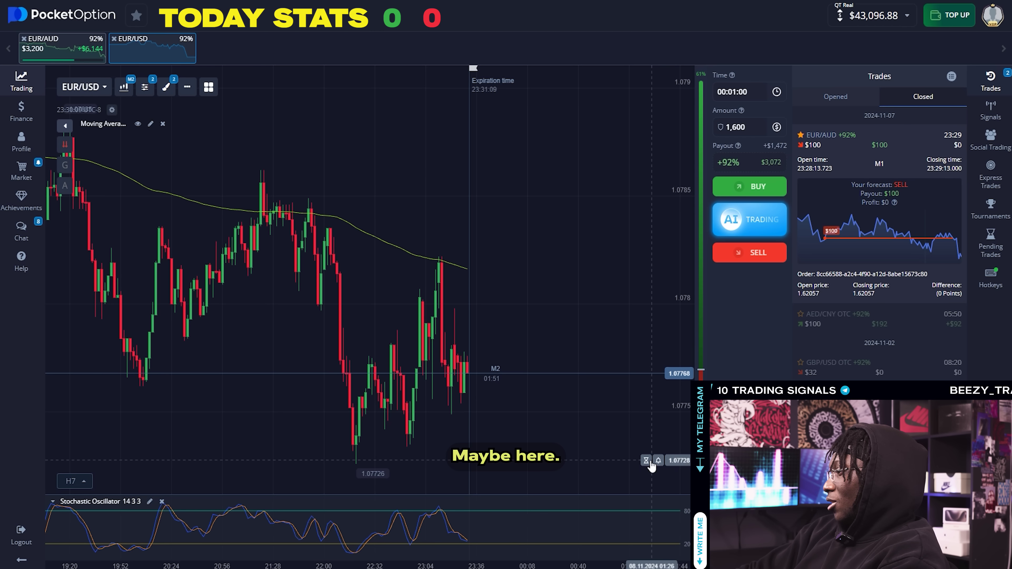
pyautogui.click(663, 464)
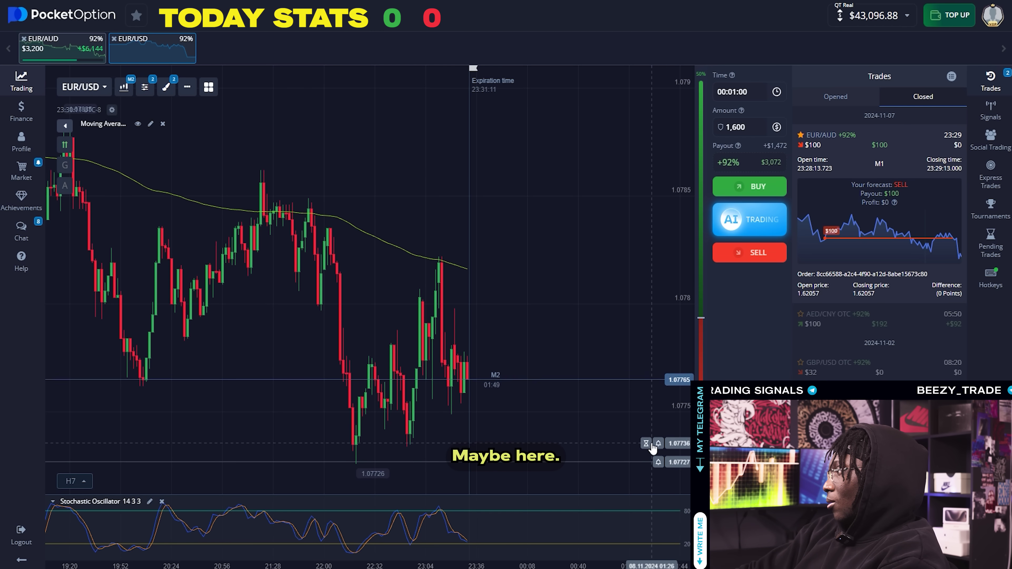
pyautogui.click(646, 444)
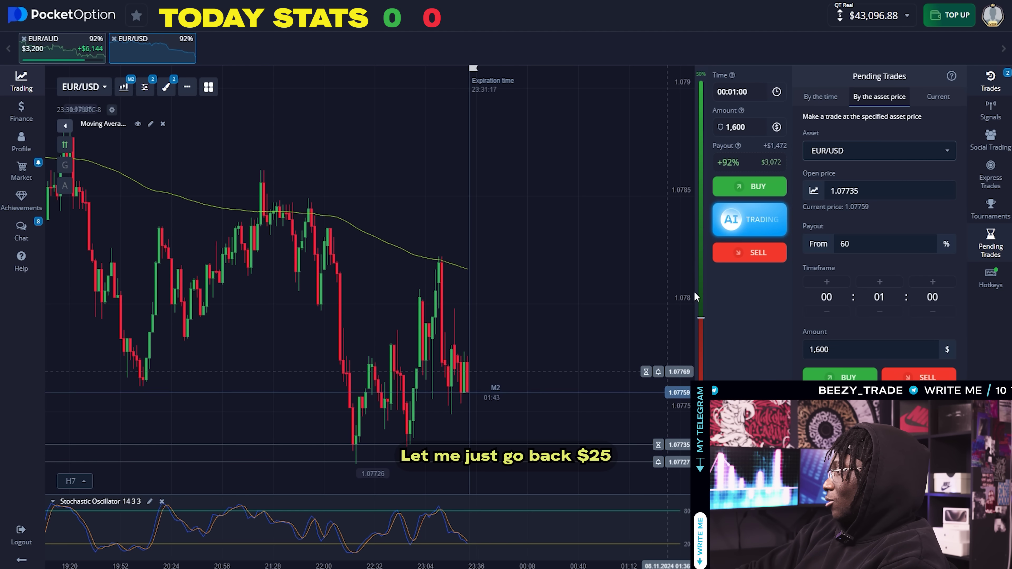
# Open the EUR/USD trade amount for editing.
pyautogui.click(737, 126)
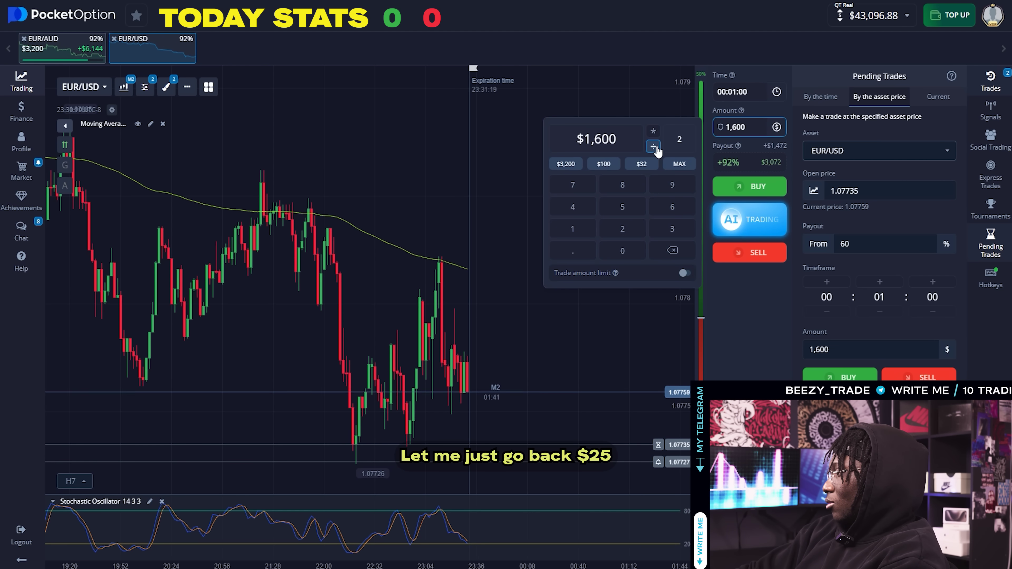